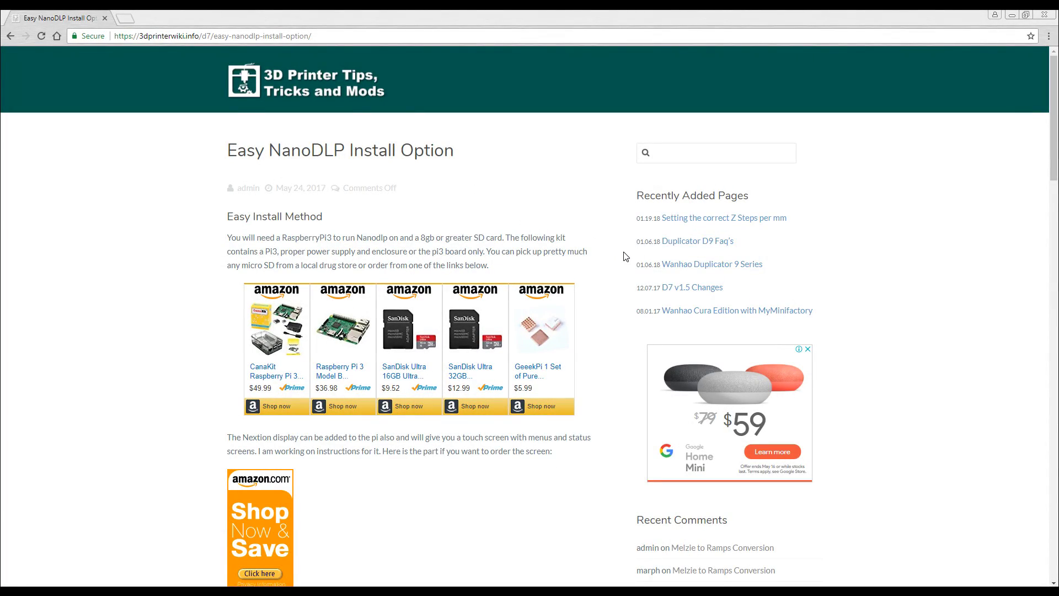
Step: Download the D7 Firmware v1.3 hex zip from the guide's instruction list
scroll(627, 256, "down", 6)
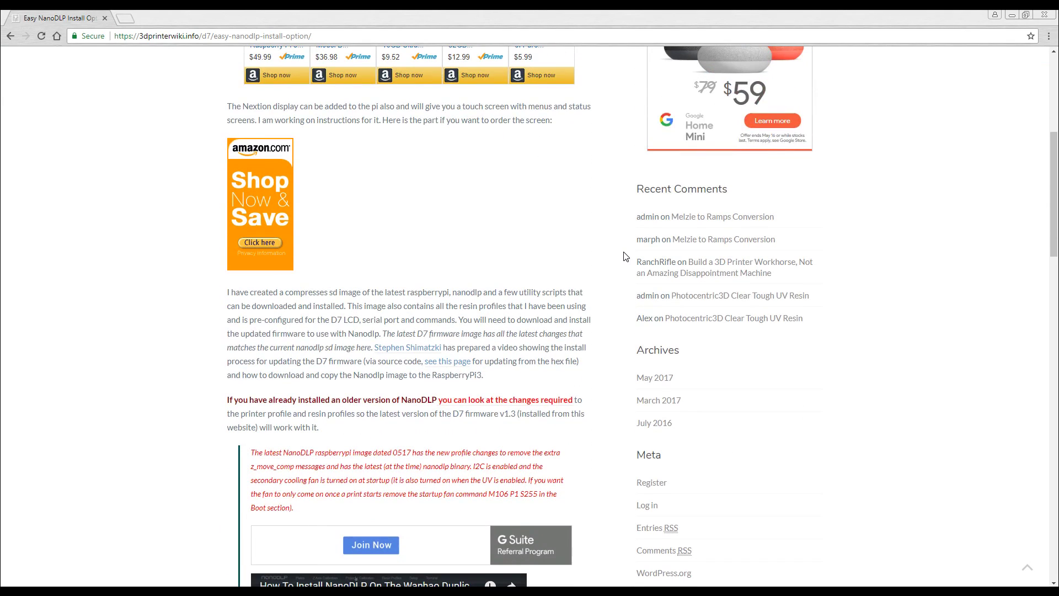
scroll(627, 257, "down", 2)
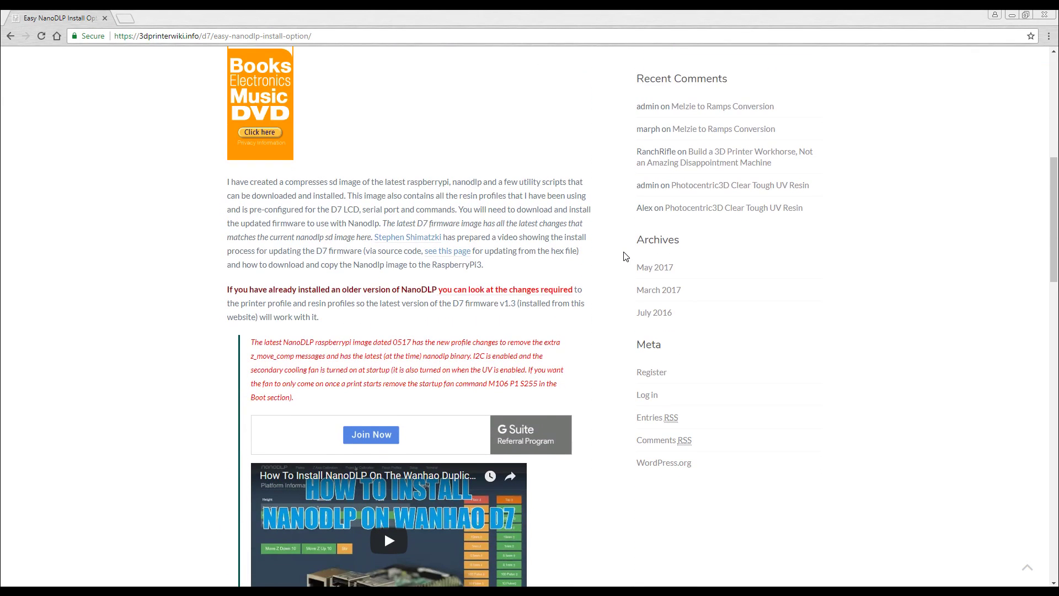
scroll(626, 258, "down", 8)
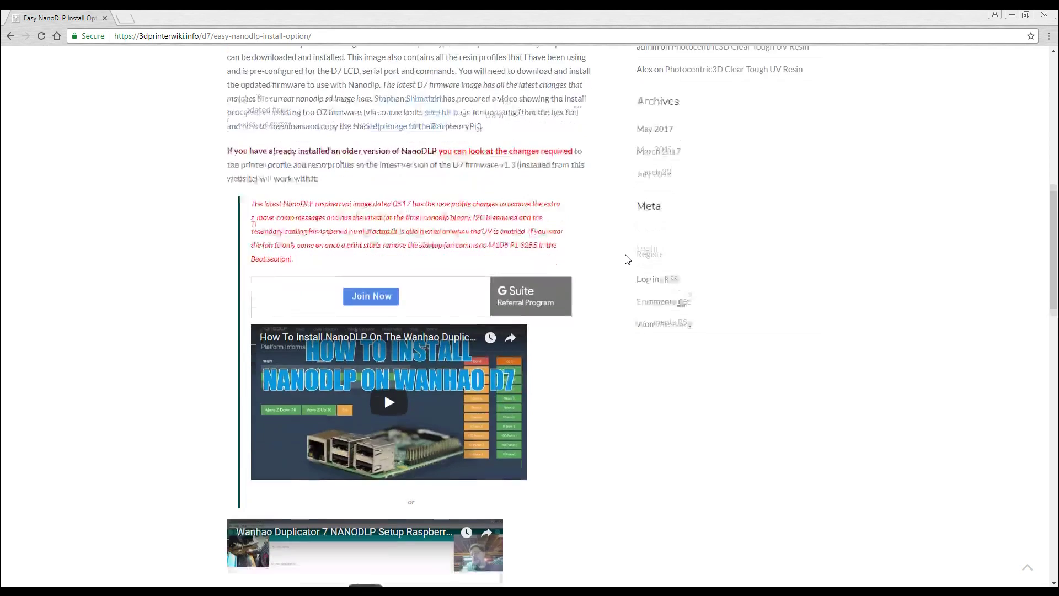
scroll(628, 260, "down", 3)
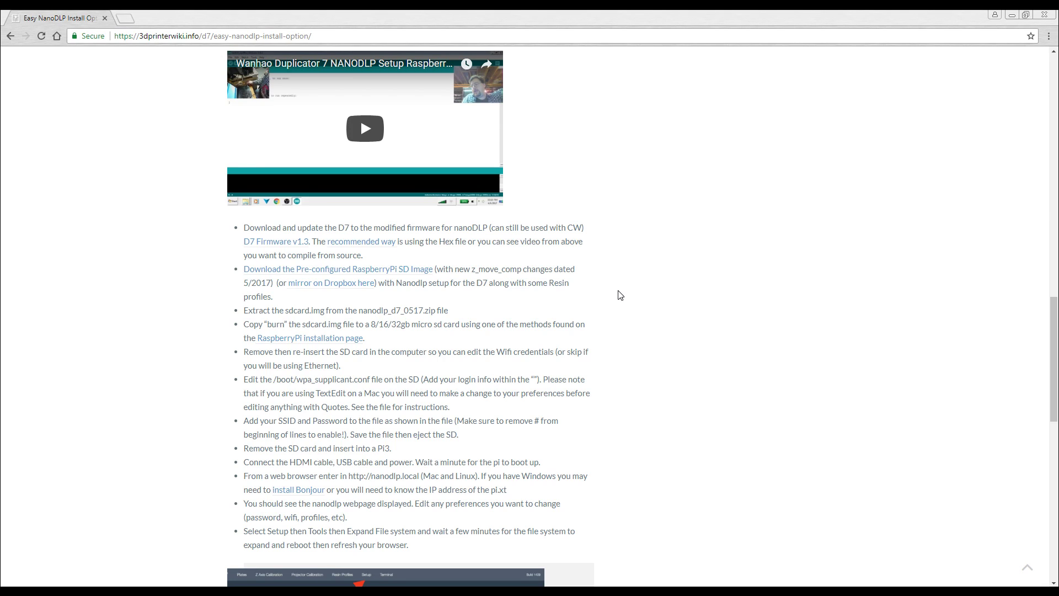
left_click_drag(493, 228, 582, 230)
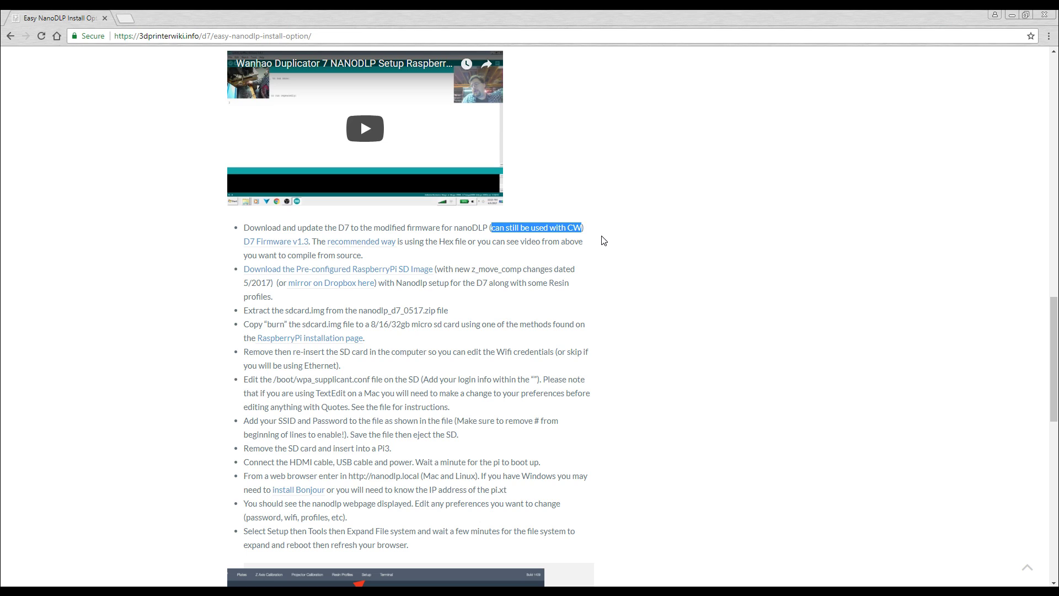
left_click(604, 241)
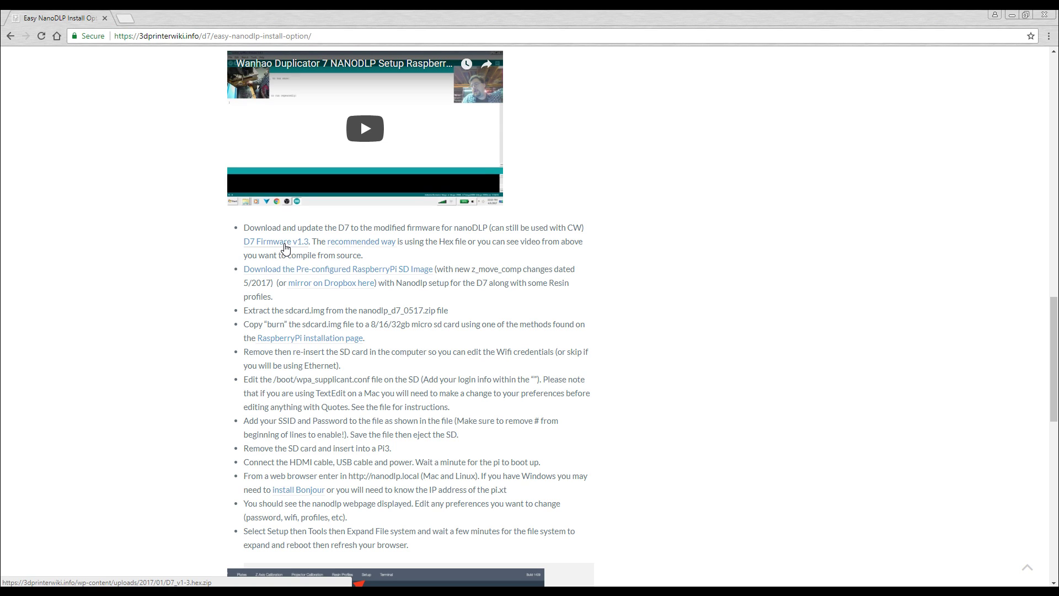
left_click(285, 248)
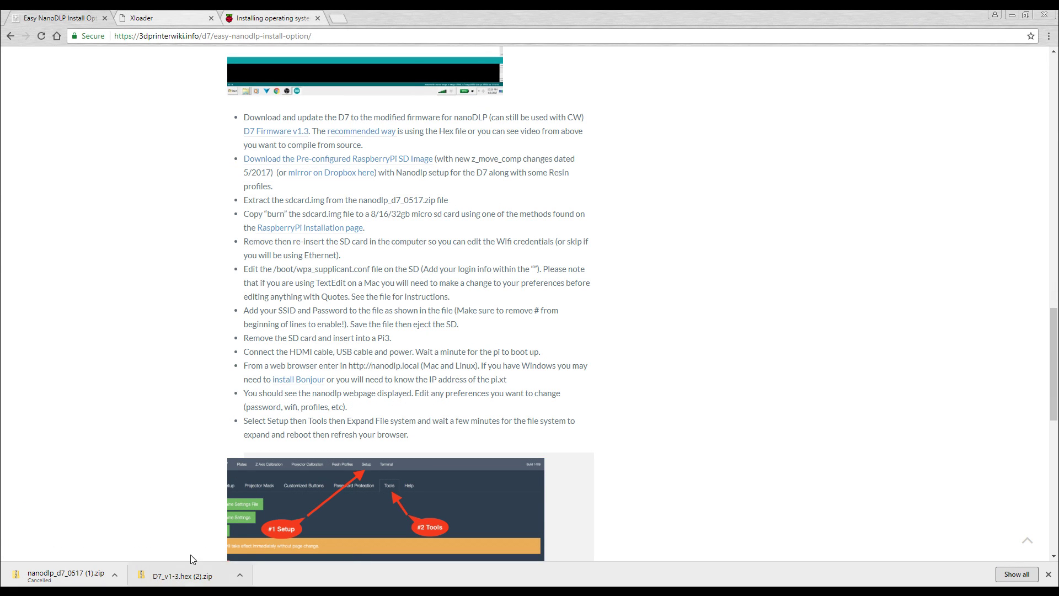
left_click(177, 19)
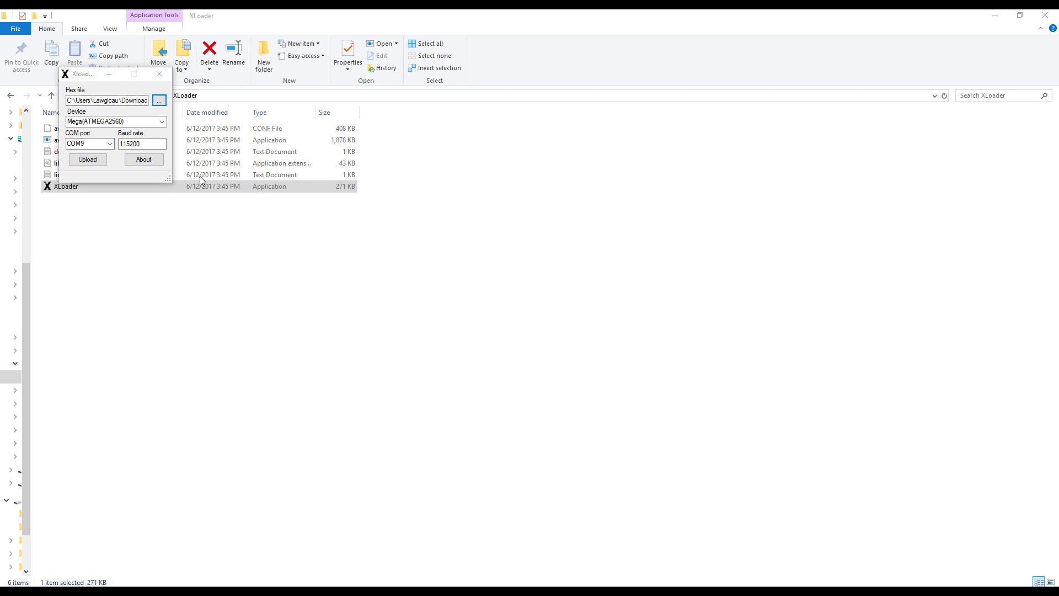
Step: Upload D7_v1-3.hex in XLoader, keeping device Mega(ATMEGA2560) and port COM9
left_click_drag(137, 100, 238, 105)
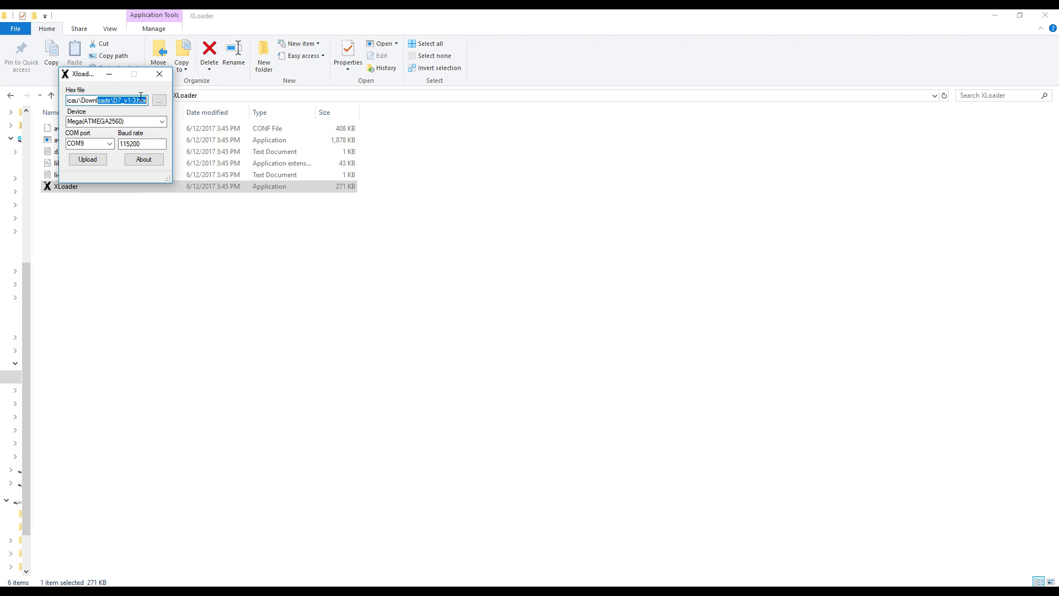
left_click(162, 122)
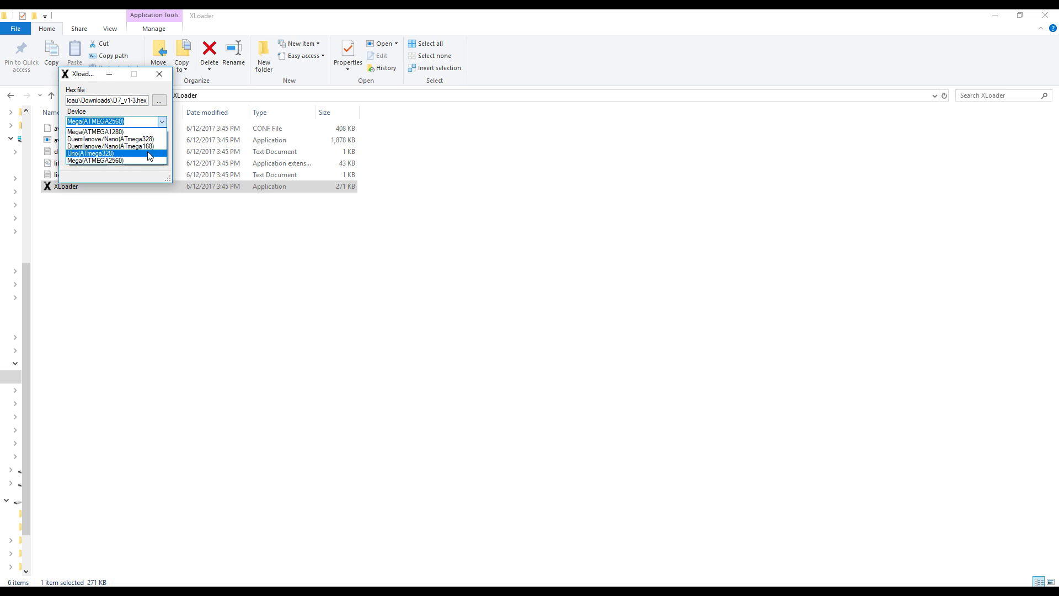
left_click(147, 160)
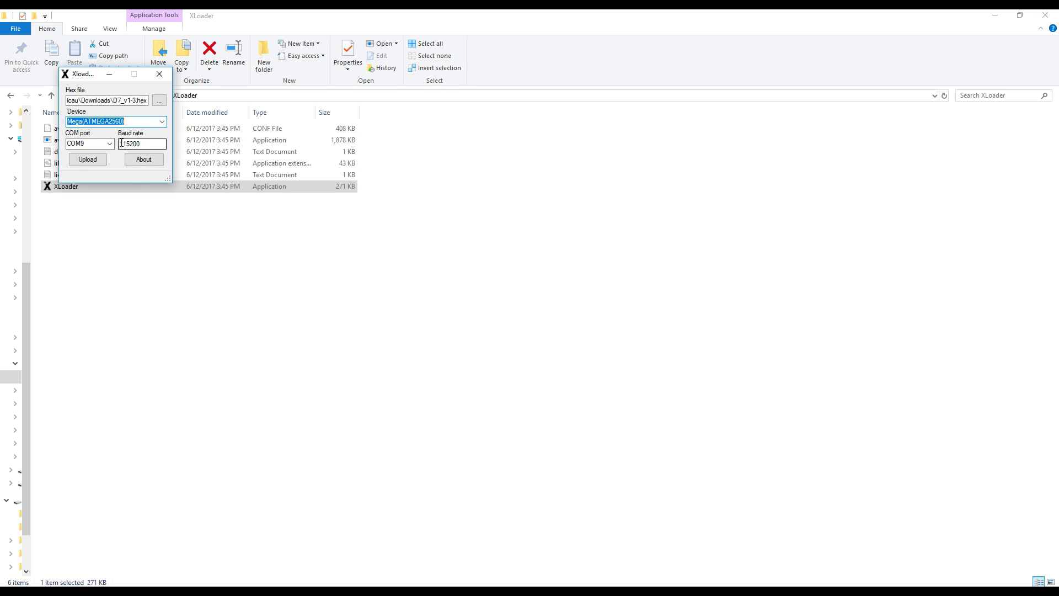
left_click(102, 144)
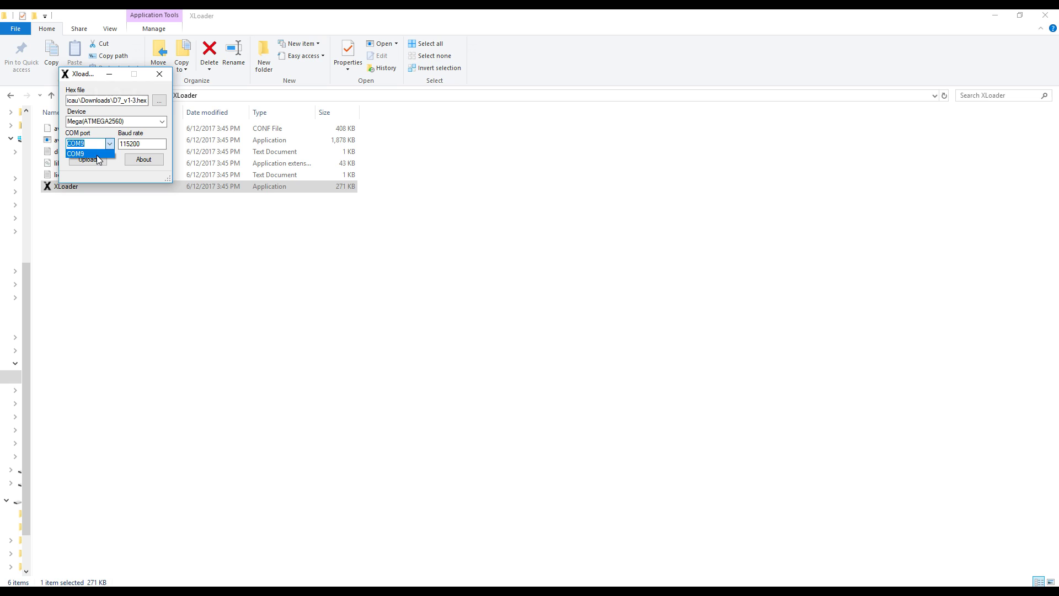
left_click(95, 155)
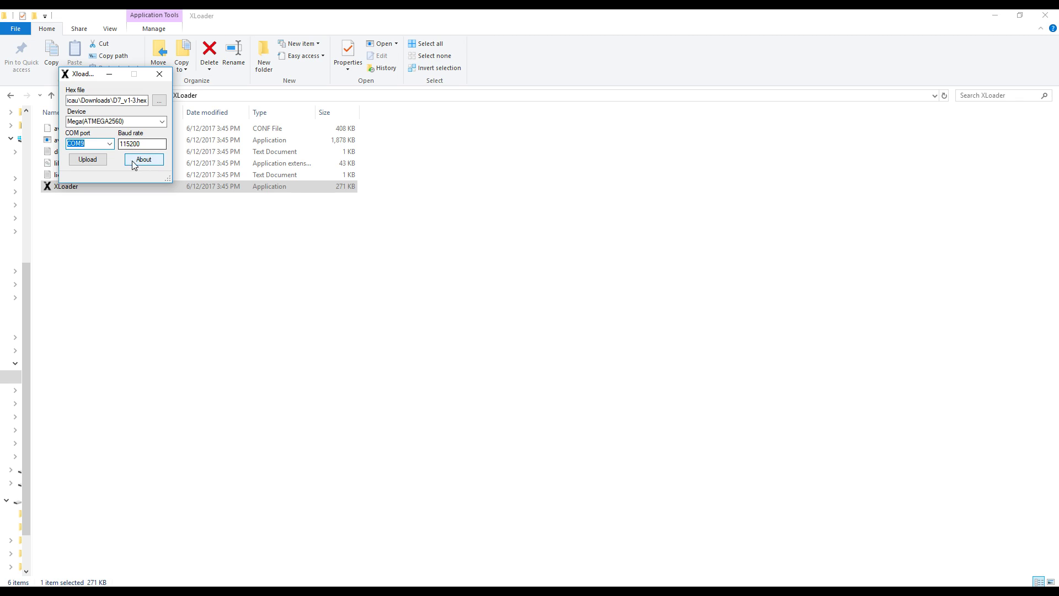
left_click(94, 160)
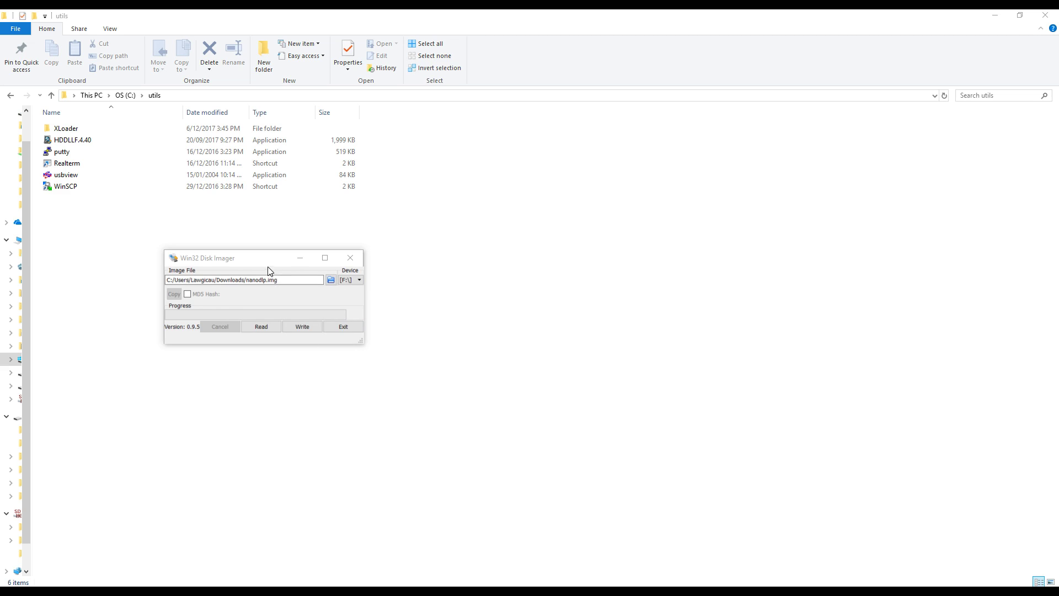
Step: Write nanodlp.img to drive [H:\] and confirm overwriting the card
left_click(359, 280)
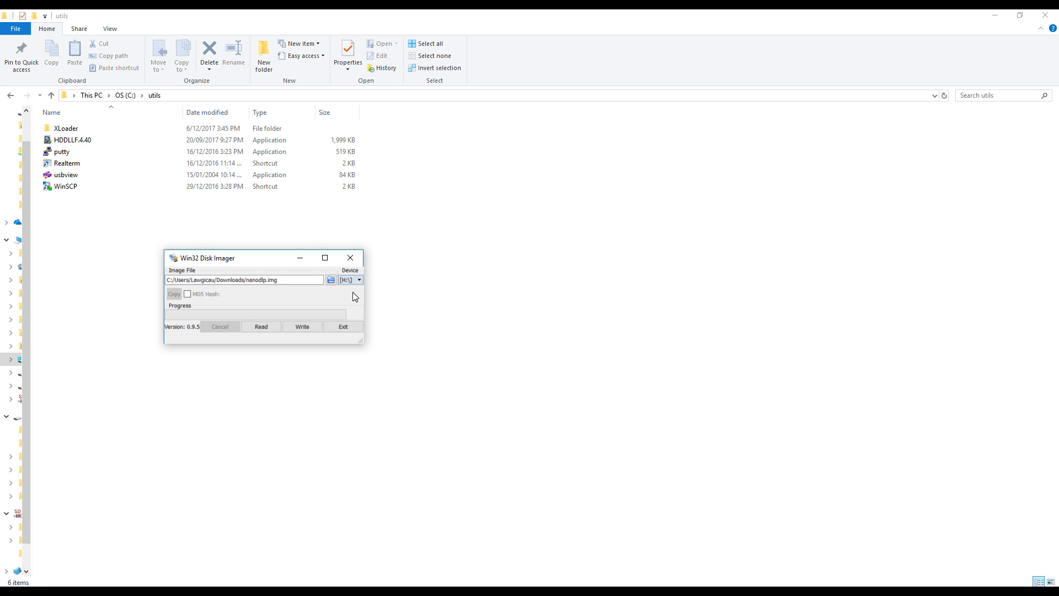
left_click(303, 327)
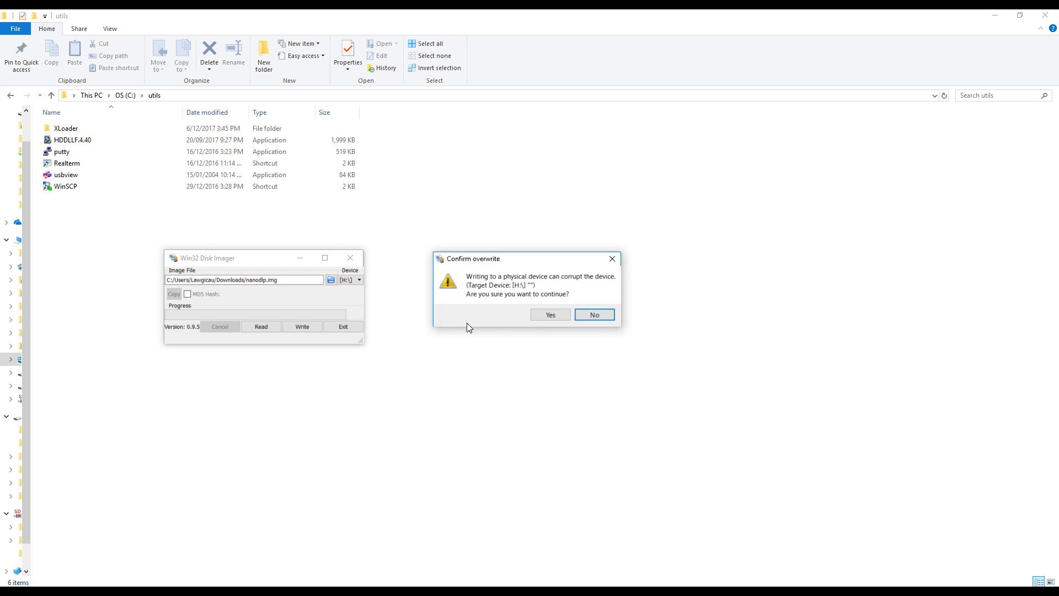
left_click(550, 315)
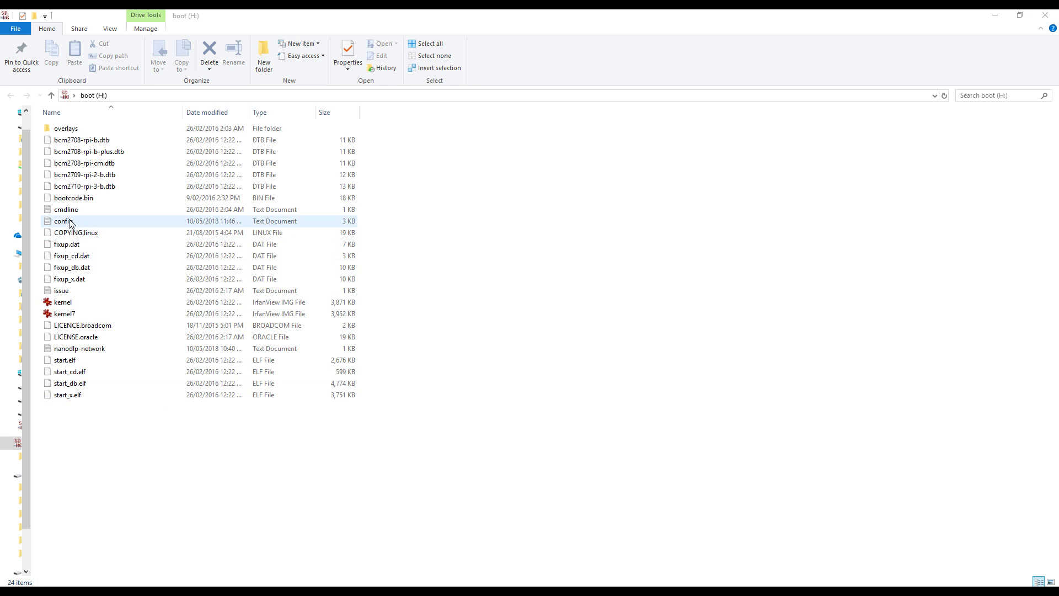
Step: Open config.txt in Notepad++ and locate the Wanhao D7 config block at its end
right_click(69, 221)
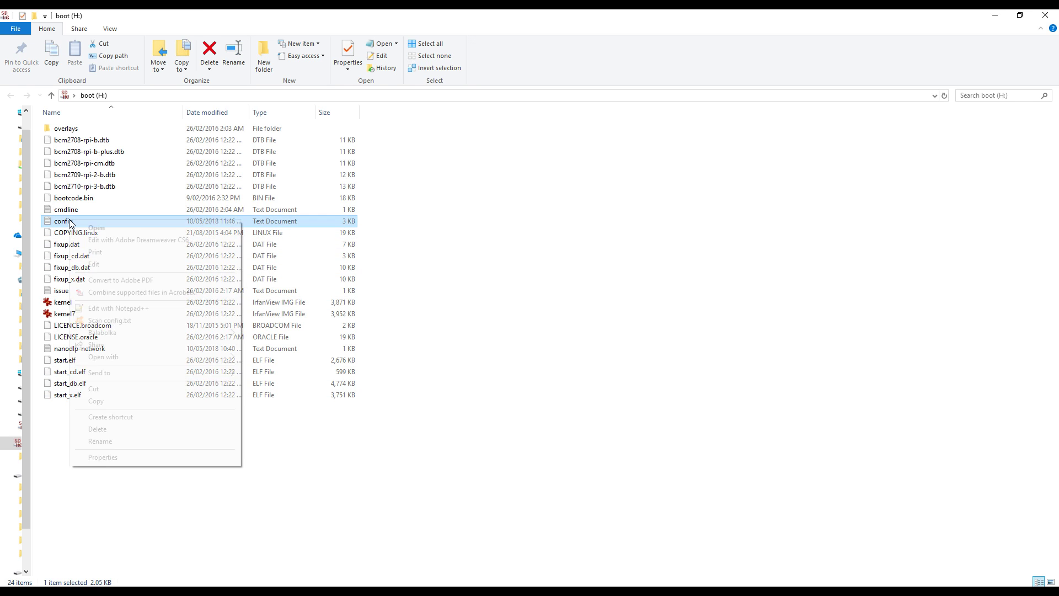
left_click(118, 308)
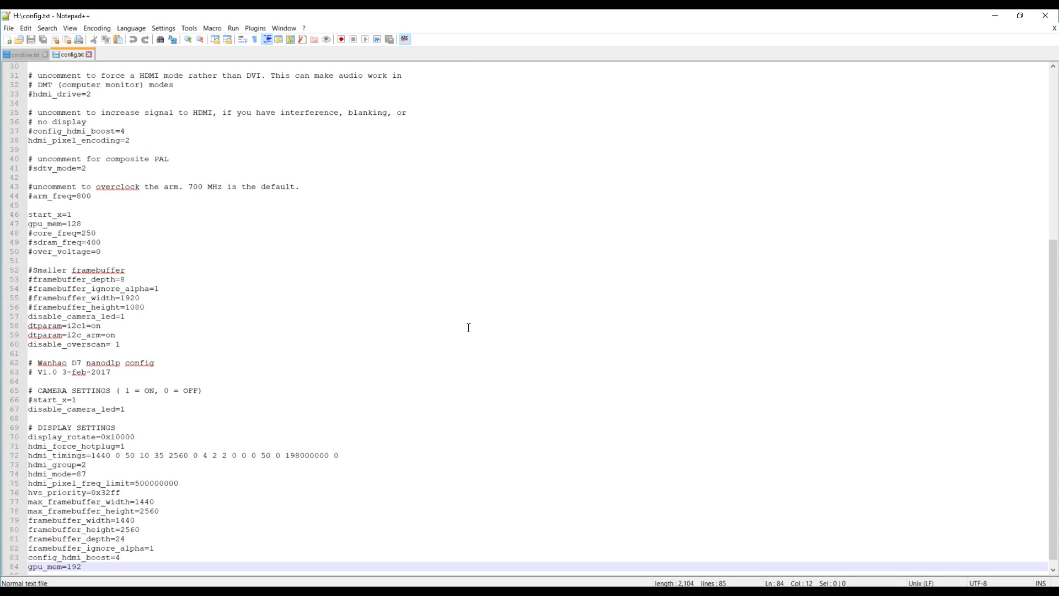
scroll(445, 309, "down", 1)
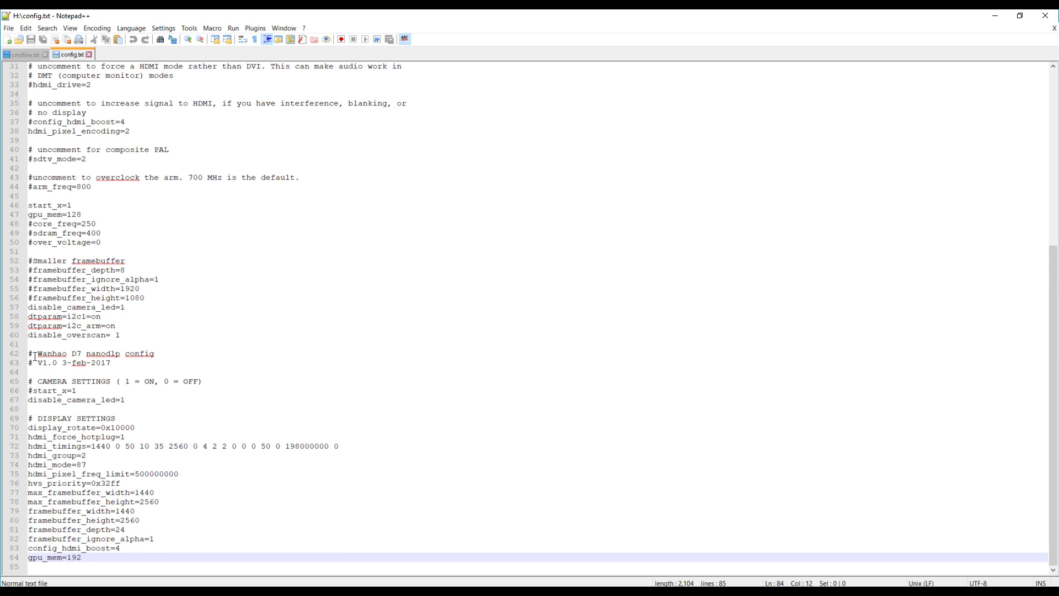
left_click_drag(29, 353, 147, 561)
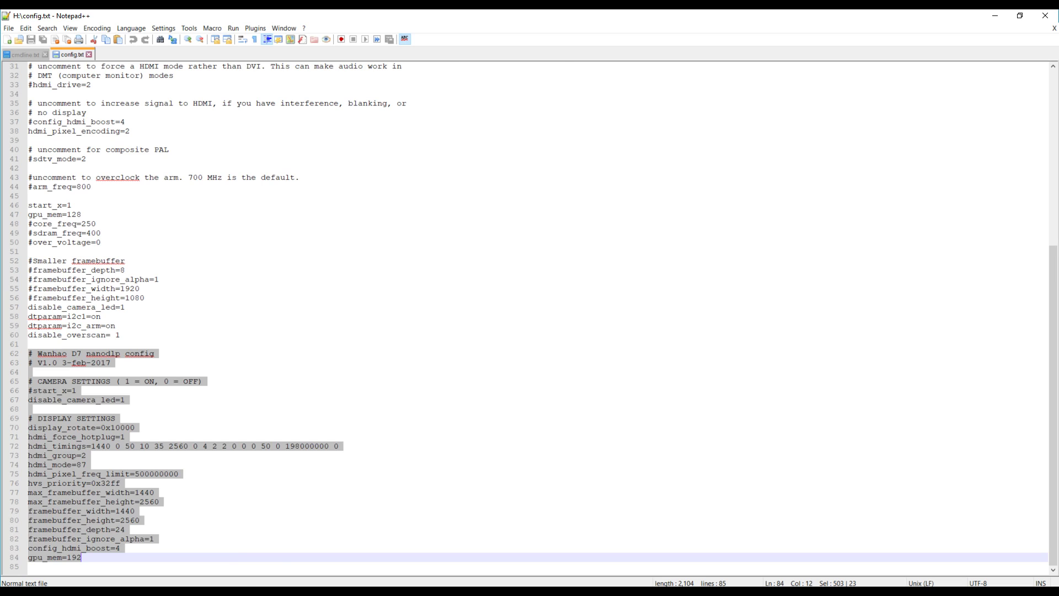
key("alt+Tab")
Step: Check the added Wanhao D7 config lines 62–84 against the guide
scroll(480, 229, "up", 1)
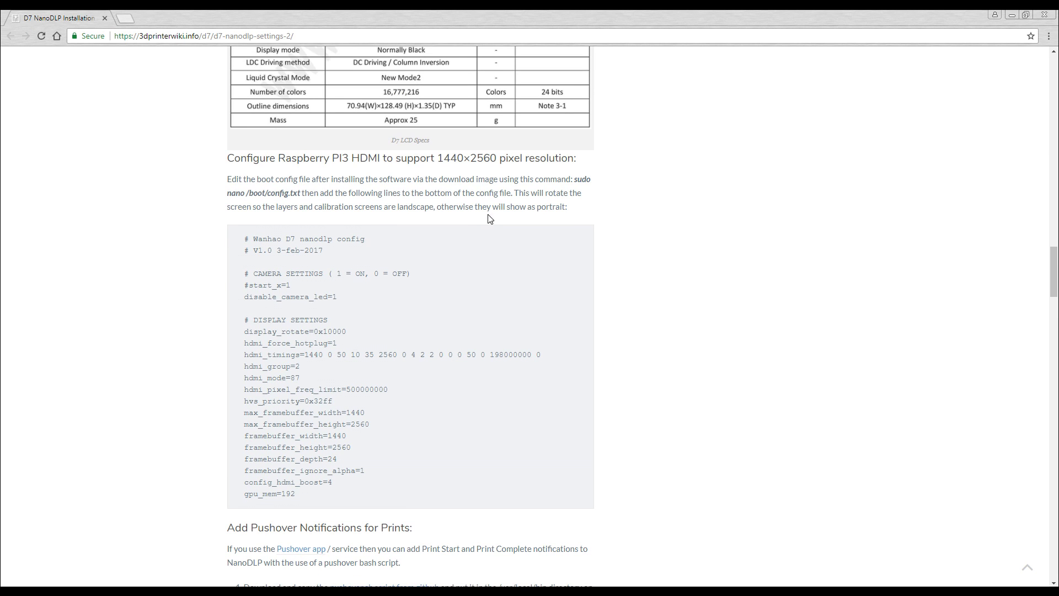
scroll(578, 283, "up", 4)
scroll(578, 282, "down", 6)
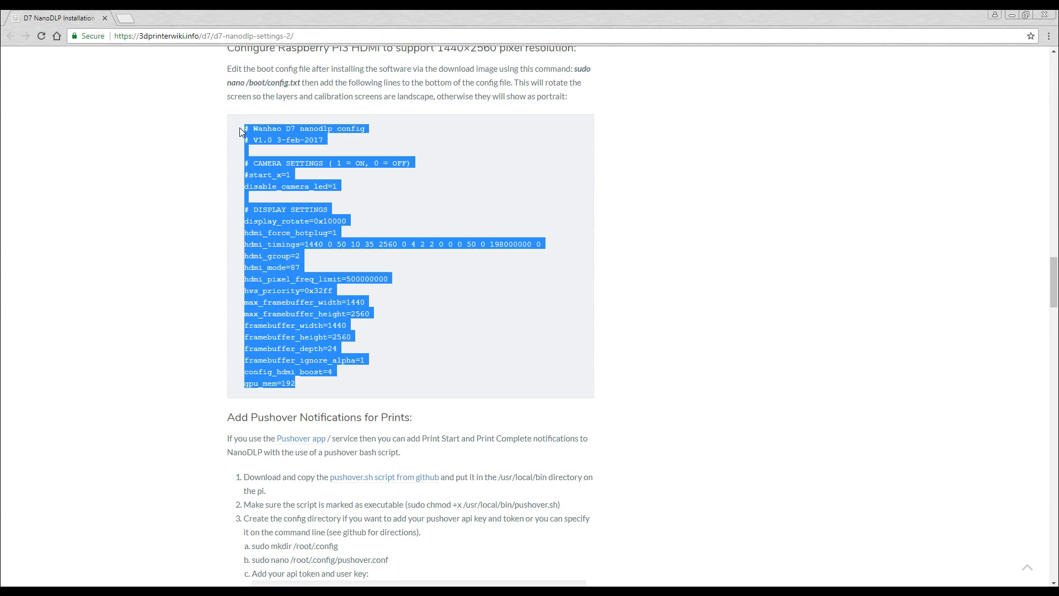
left_click(526, 433)
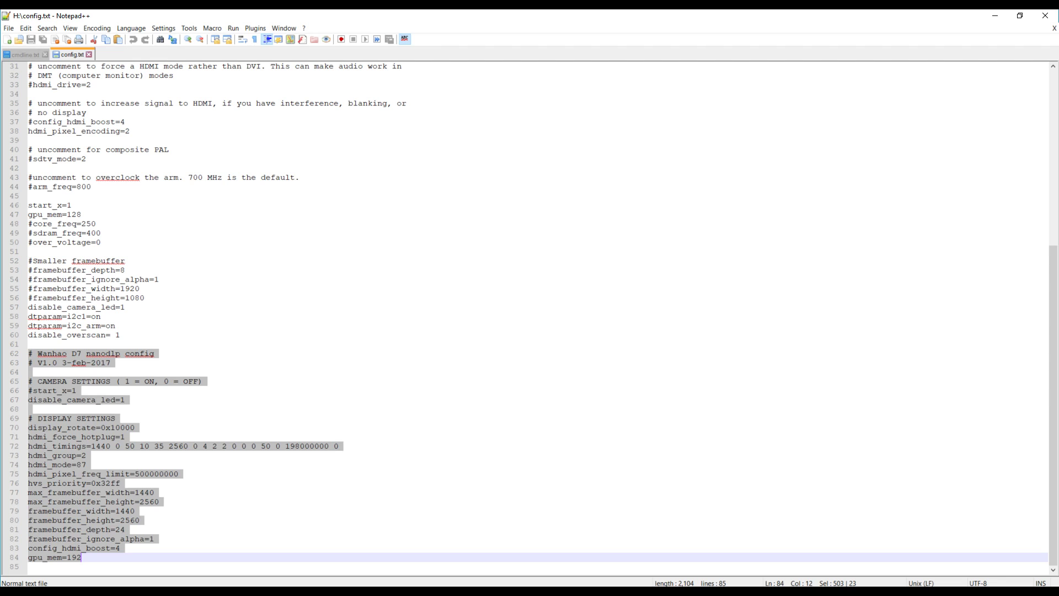
left_click(217, 326)
left_click_drag(33, 356, 185, 567)
left_click(214, 541)
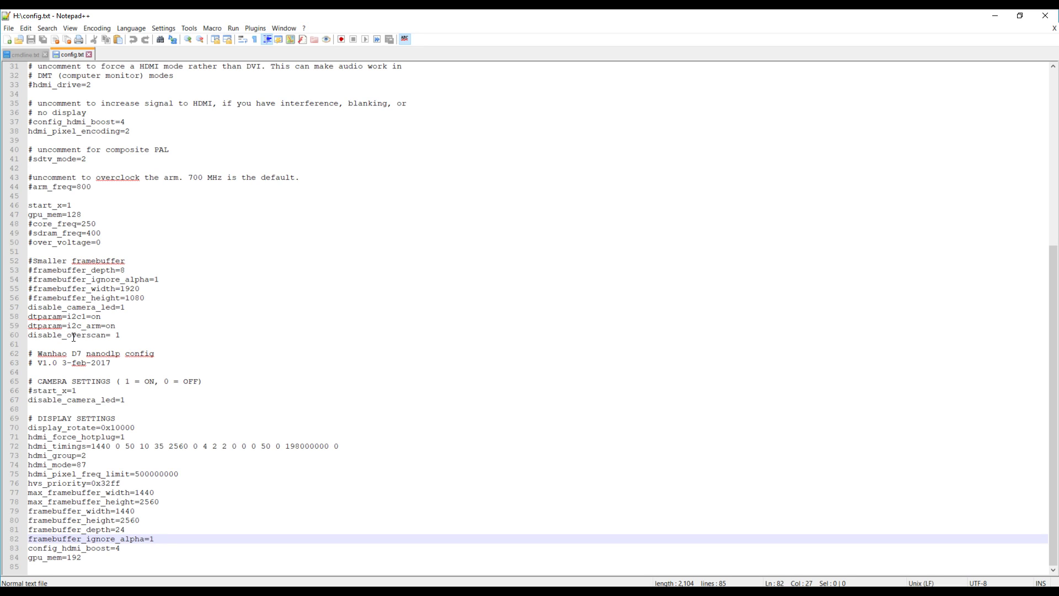
left_click(382, 356)
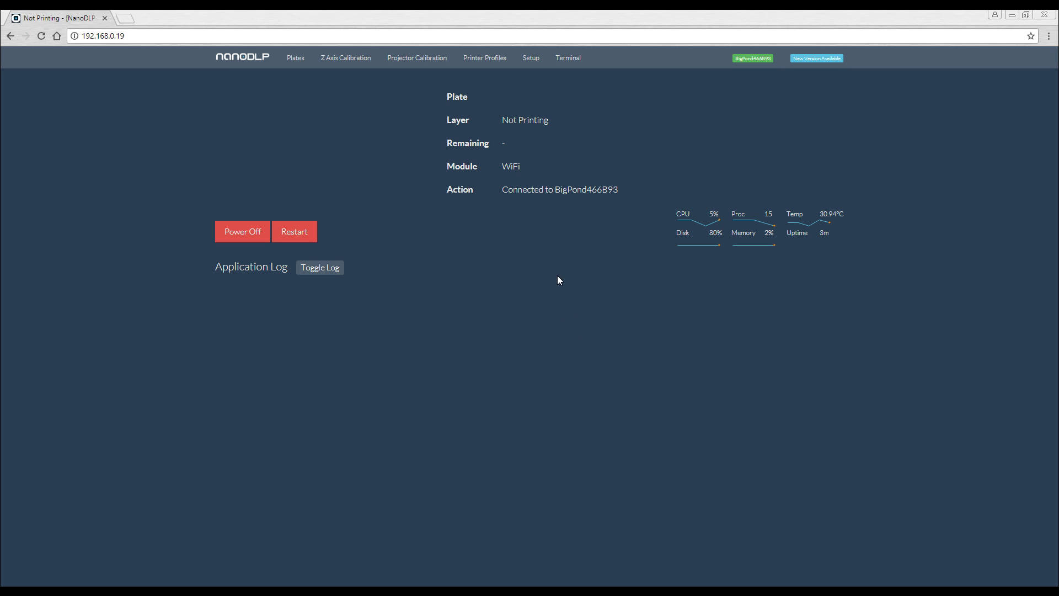
Step: Run Expand Filesystem from Setup > Tools and check the log
left_click(533, 58)
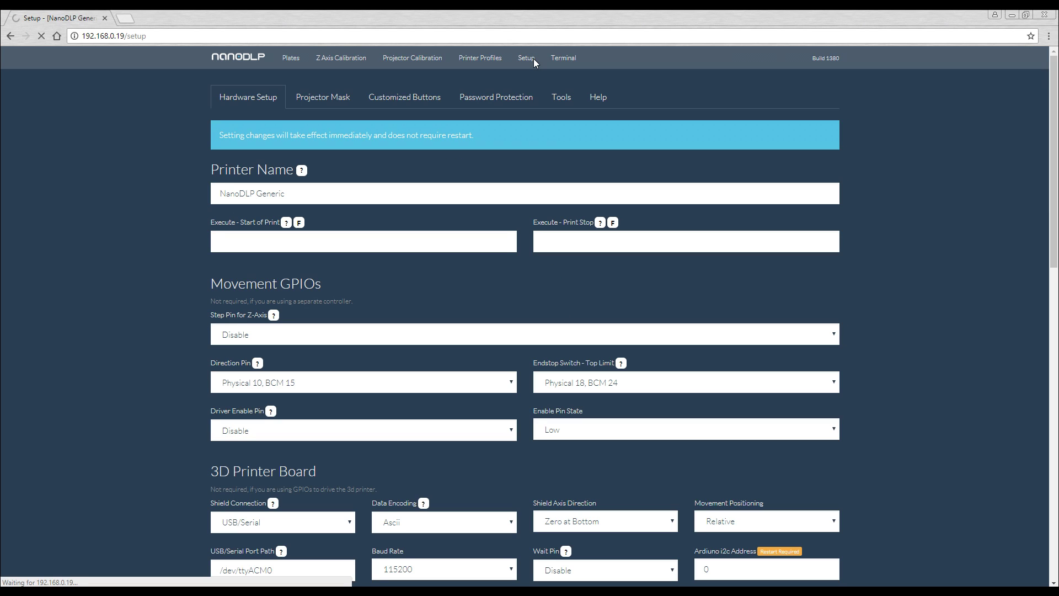
left_click(552, 101)
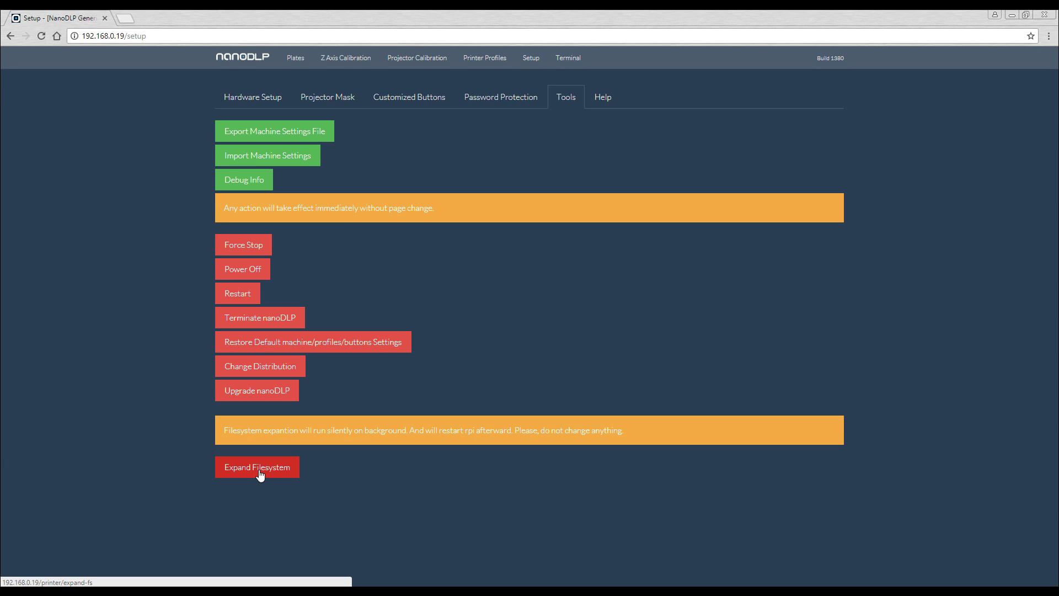
left_click(260, 475)
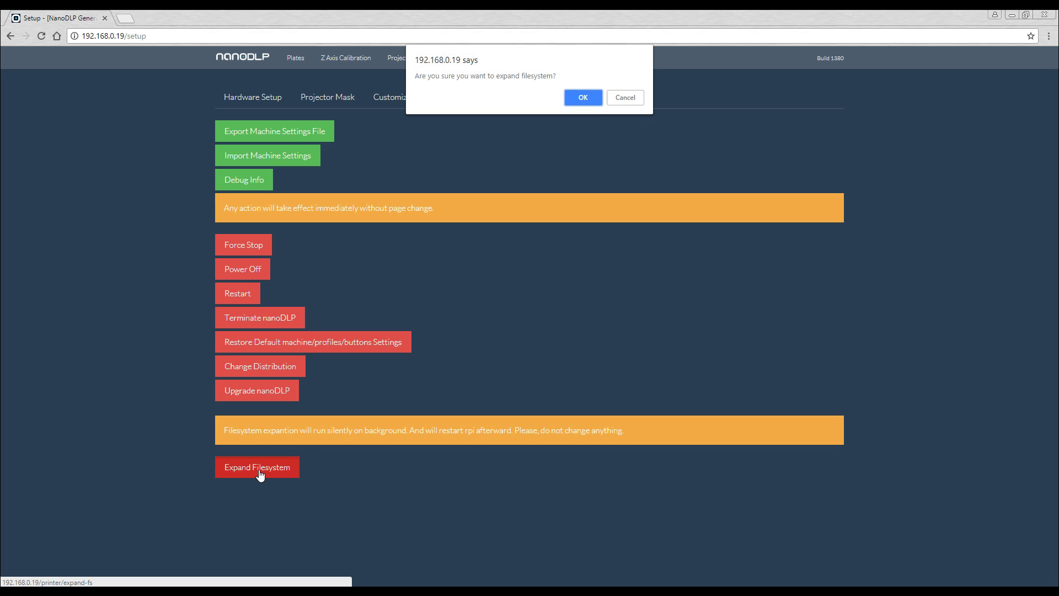
left_click(591, 97)
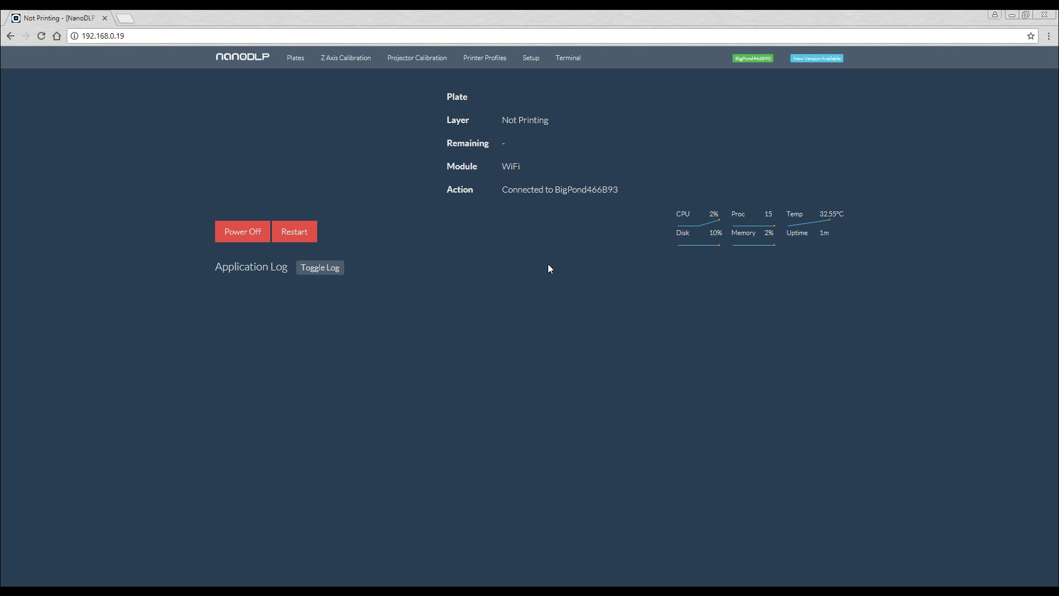
left_click(326, 270)
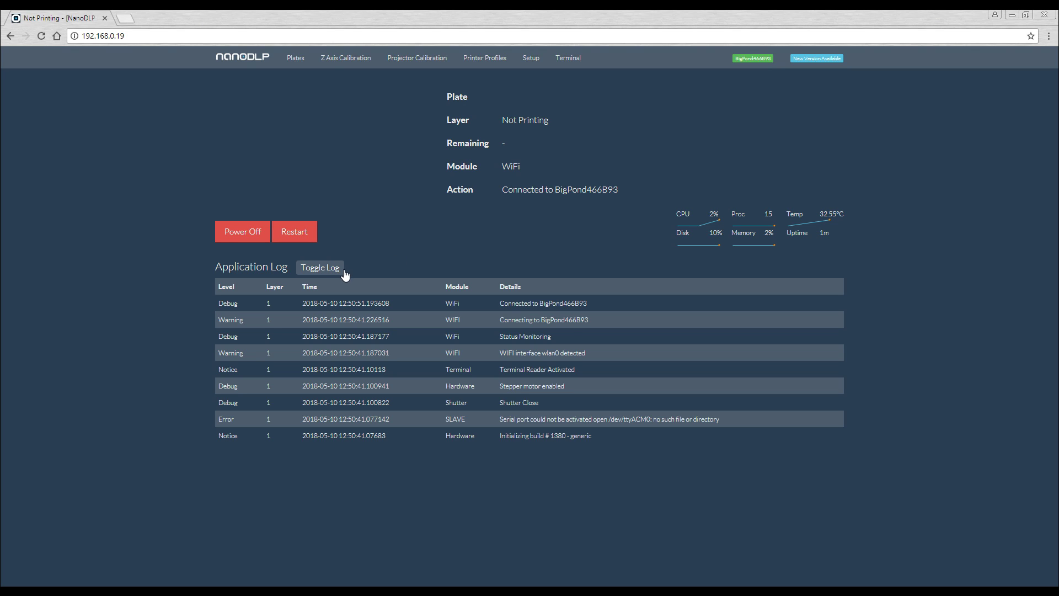
Step: Go back to Setup > Tools and open Upgrade nanoDLP
left_click(529, 58)
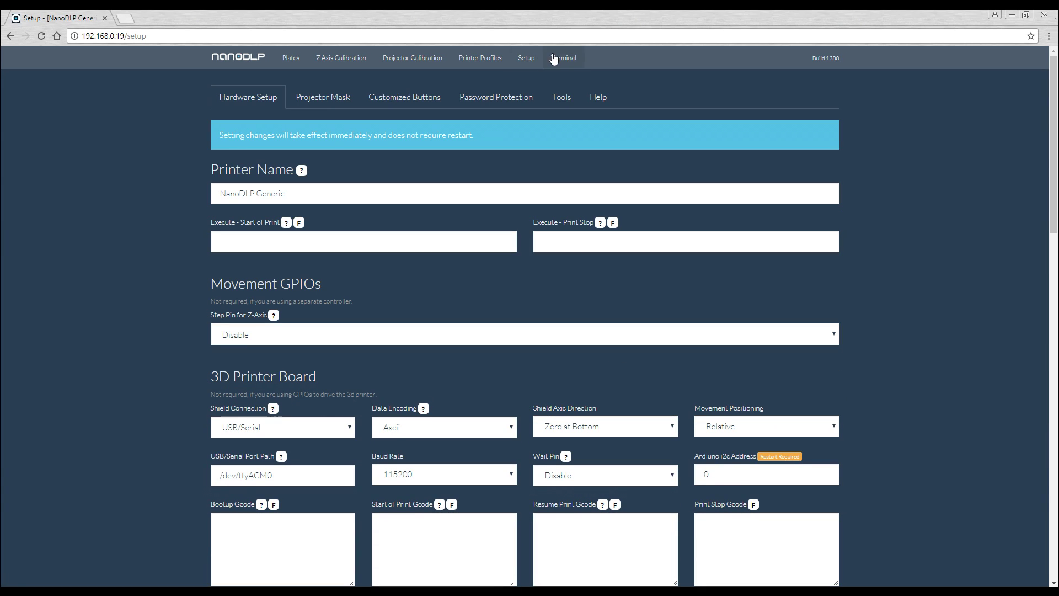
left_click(561, 97)
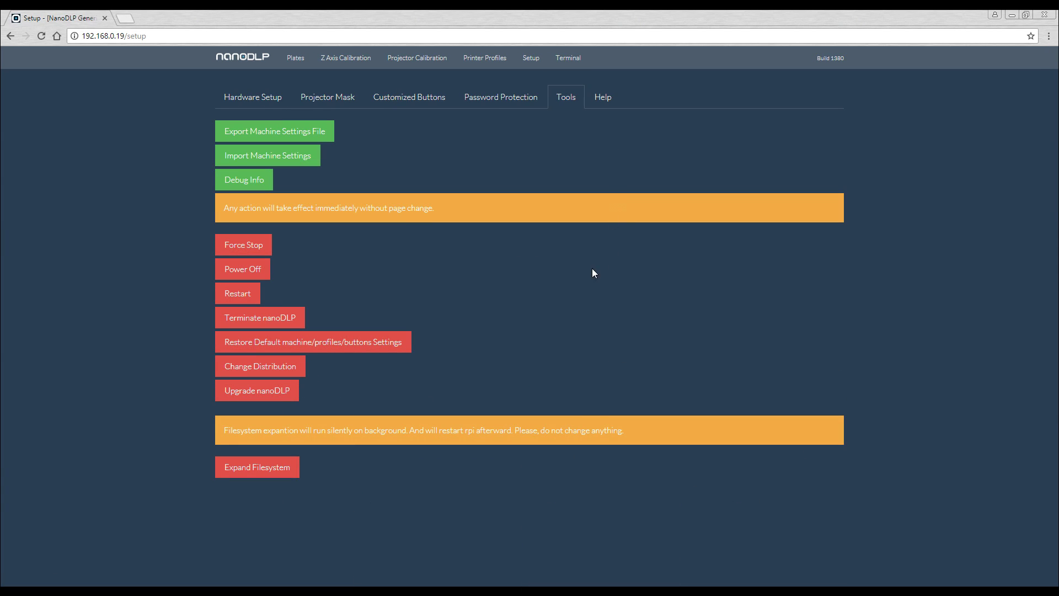
left_click(275, 393)
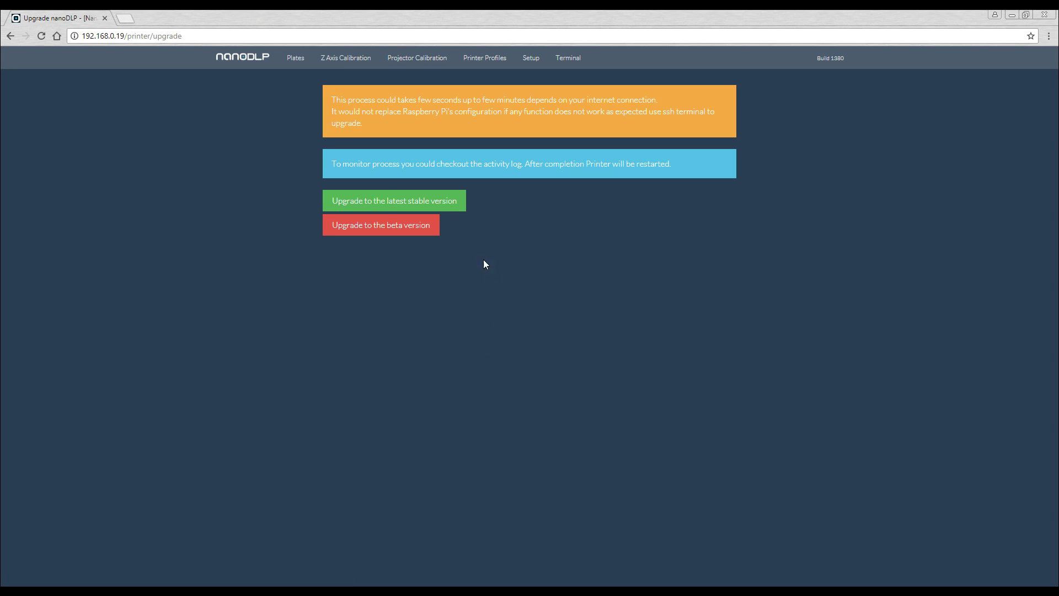
Step: Upgrade to the latest stable version and follow the log until build 1827 loads
left_click(451, 205)
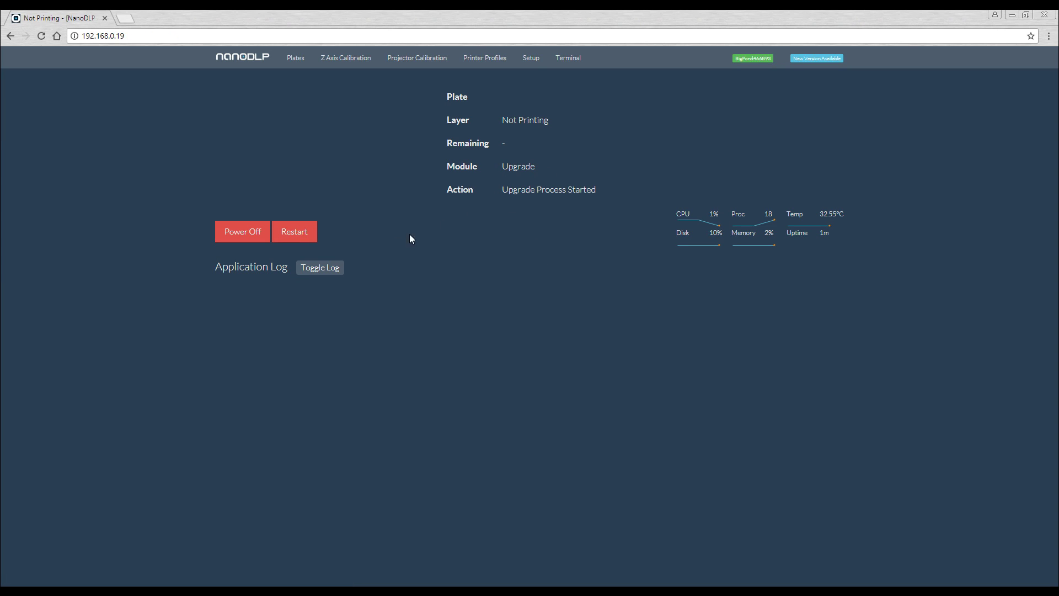
left_click(331, 272)
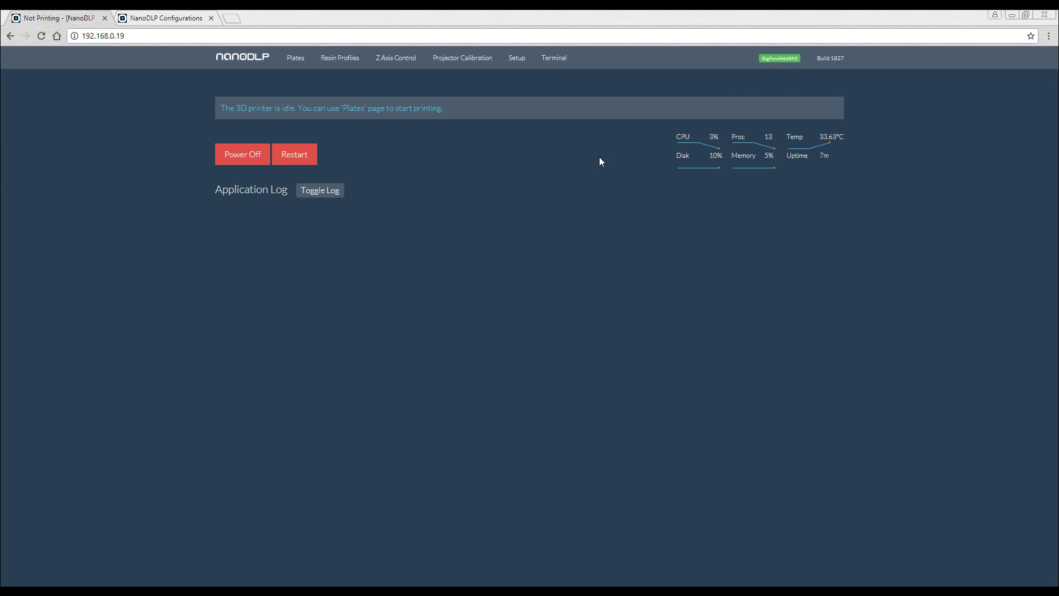
Step: Compare the NanoDLP D7 hardware setup with the online Wanhao D7 machine settings listing
left_click(516, 58)
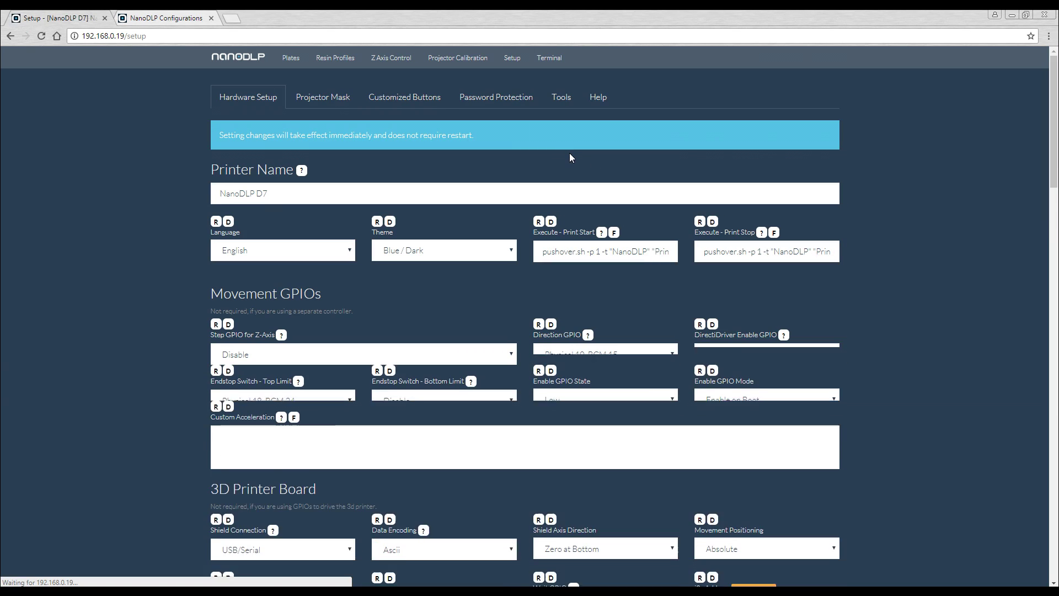
scroll(892, 231, "down", 6)
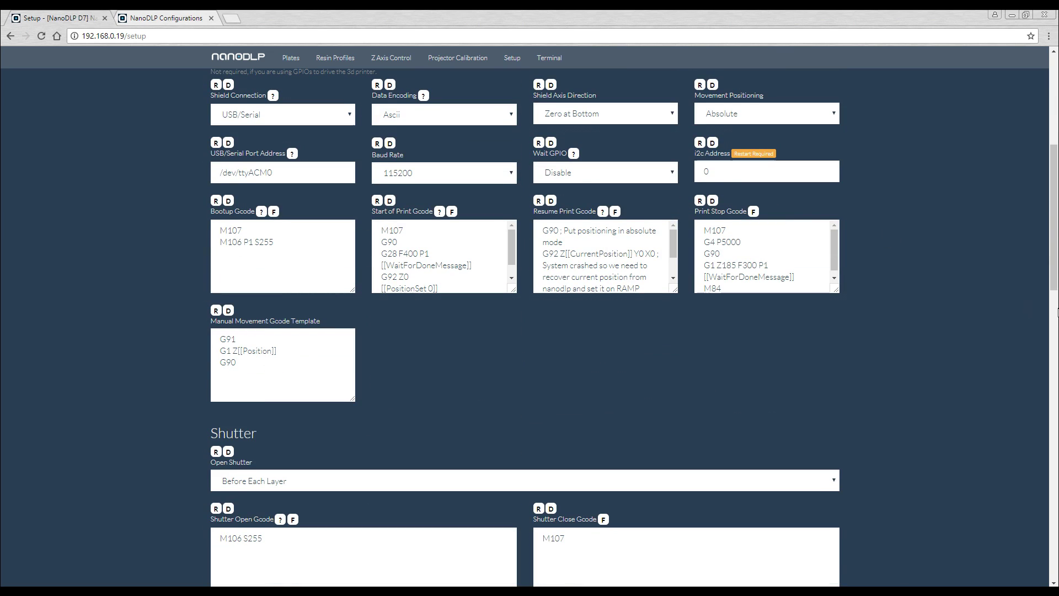
scroll(993, 343, "down", 4)
scroll(982, 349, "down", 6)
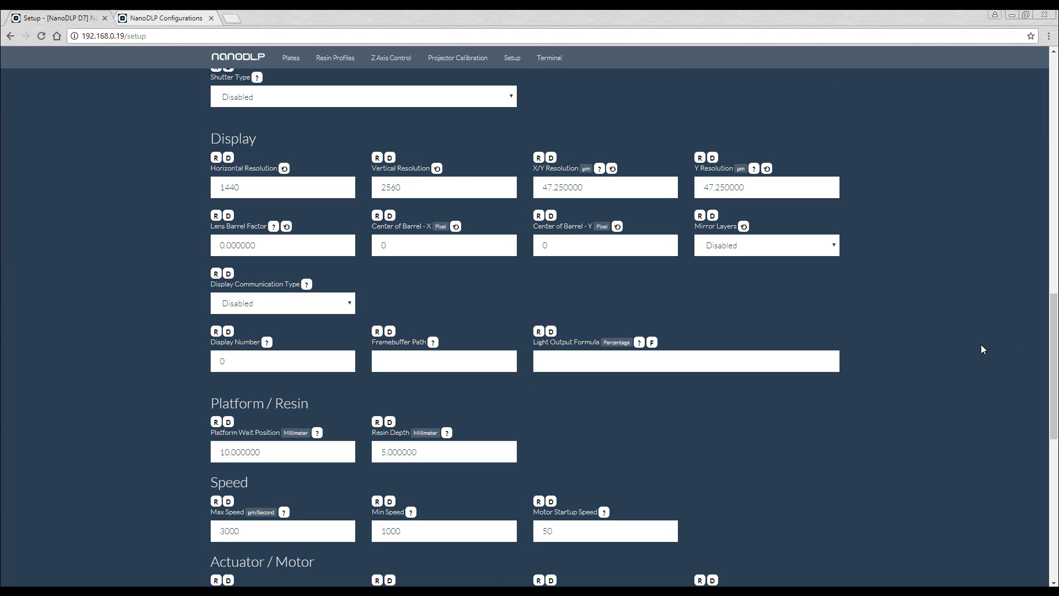
scroll(923, 342, "up", 12)
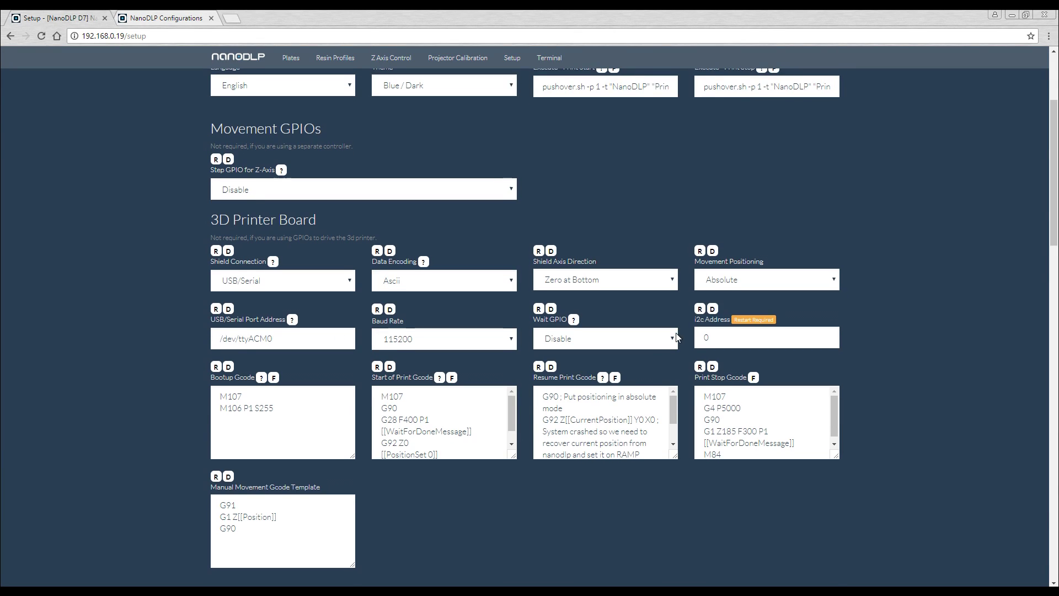
scroll(677, 327, "up", 3)
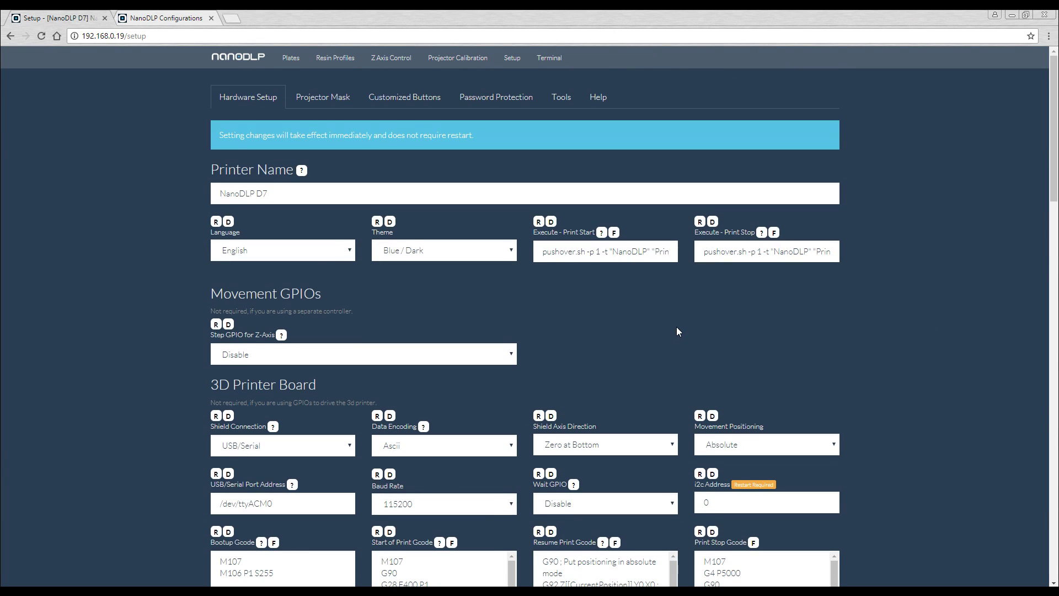
left_click(180, 22)
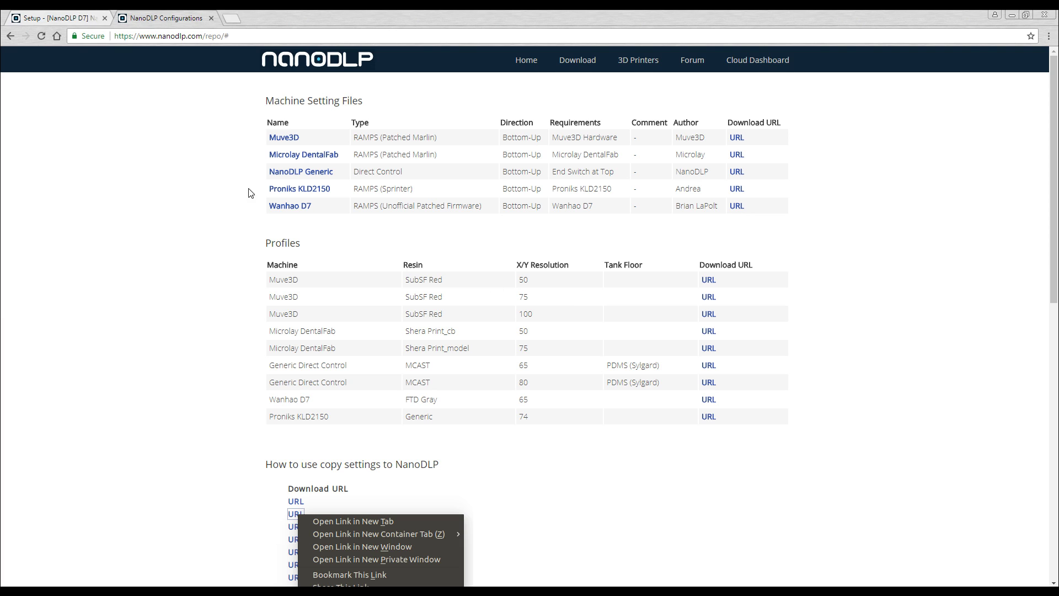
left_click(65, 21)
scroll(485, 351, "down", 5)
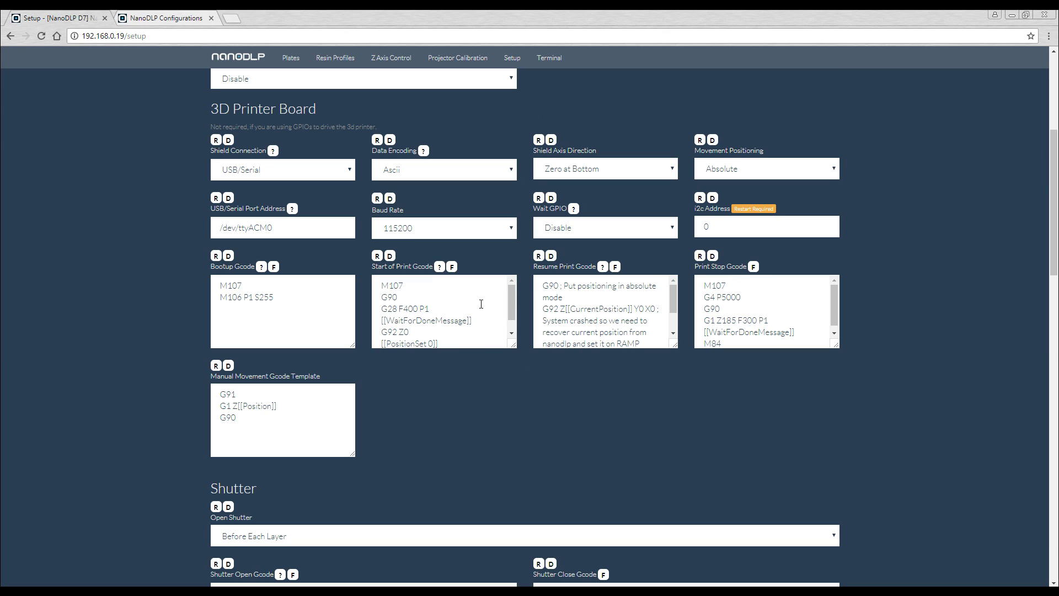
scroll(479, 309, "up", 5)
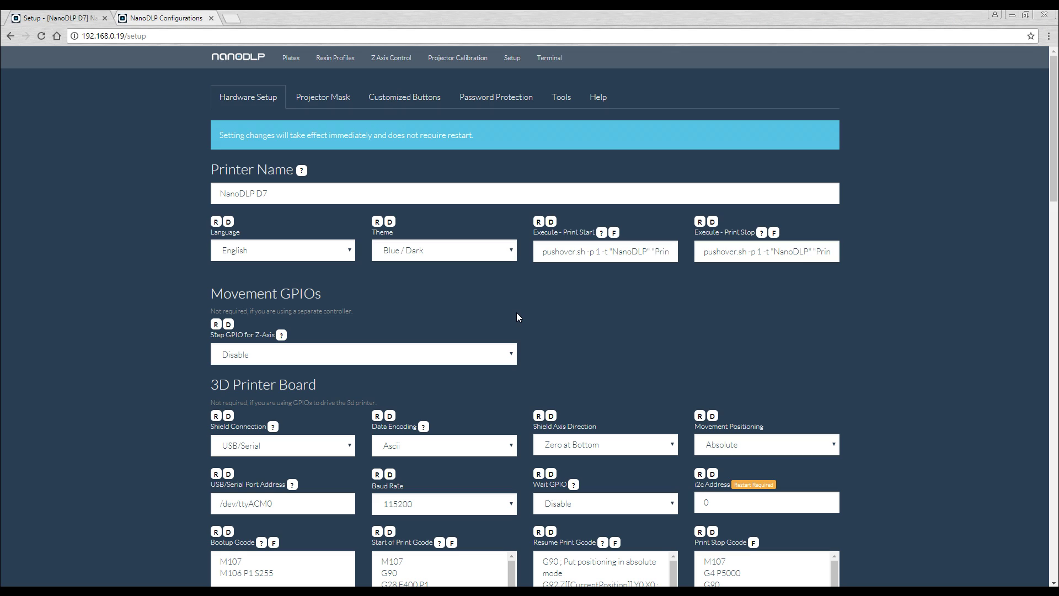
Step: Visit the import machine settings page, then open Resin Profiles with Bluecast 50 and Monocure Rapid Grey 100
left_click(561, 99)
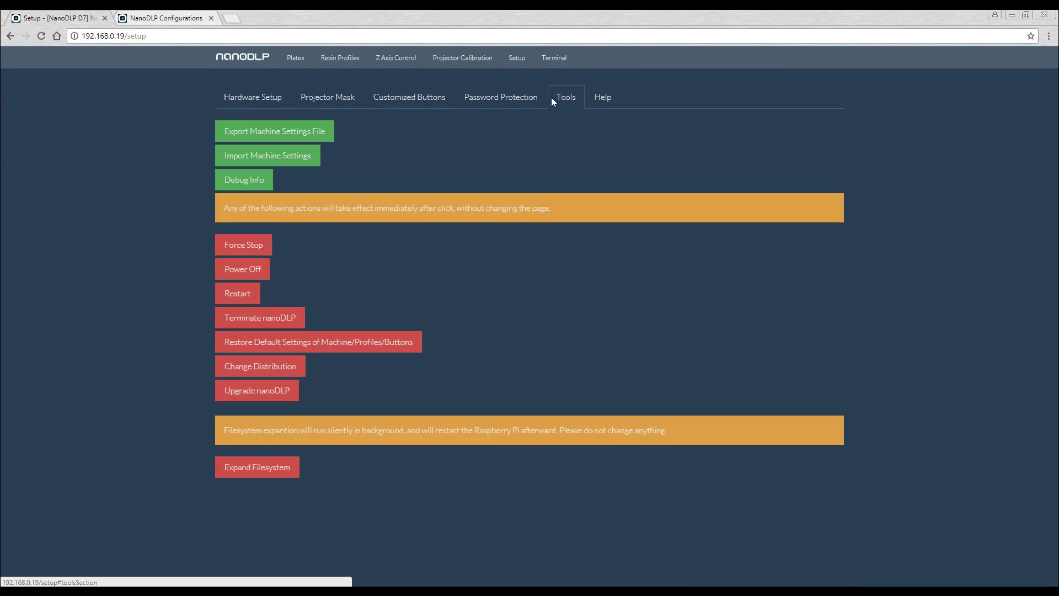
left_click(294, 153)
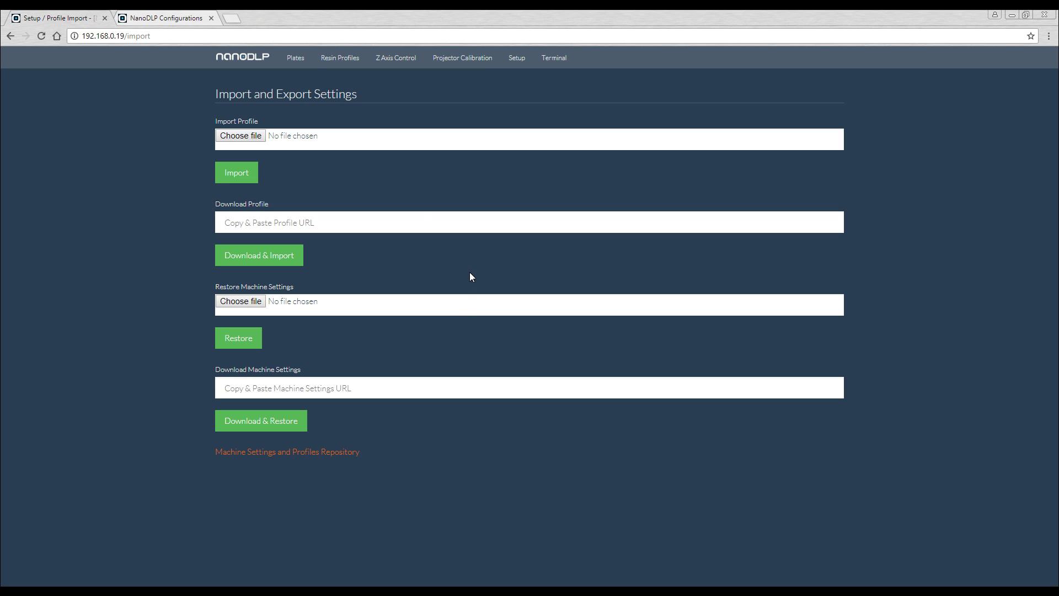
left_click(352, 58)
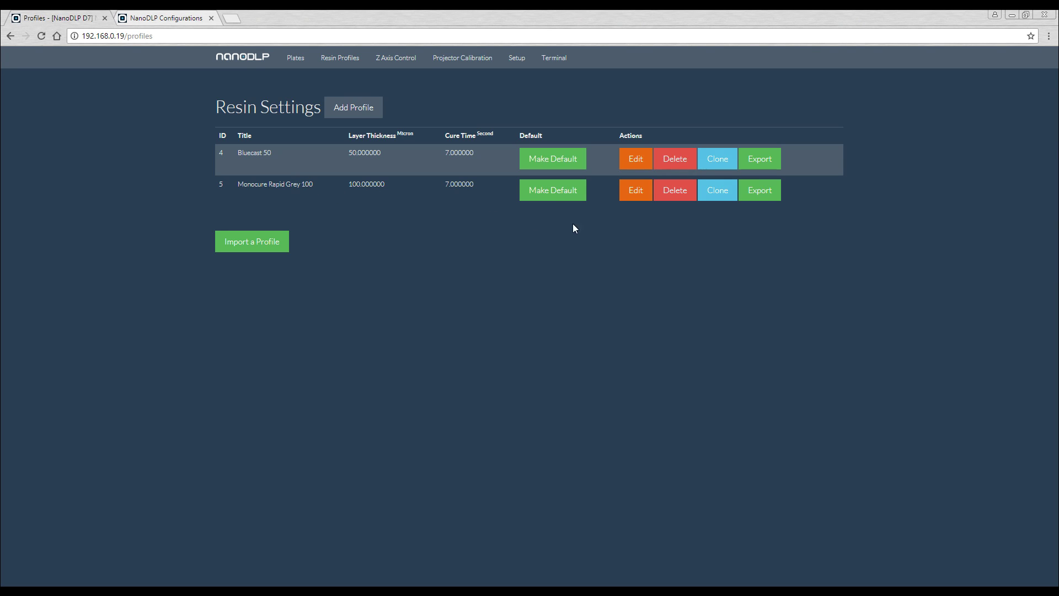
left_click(634, 193)
scroll(670, 251, "down", 8)
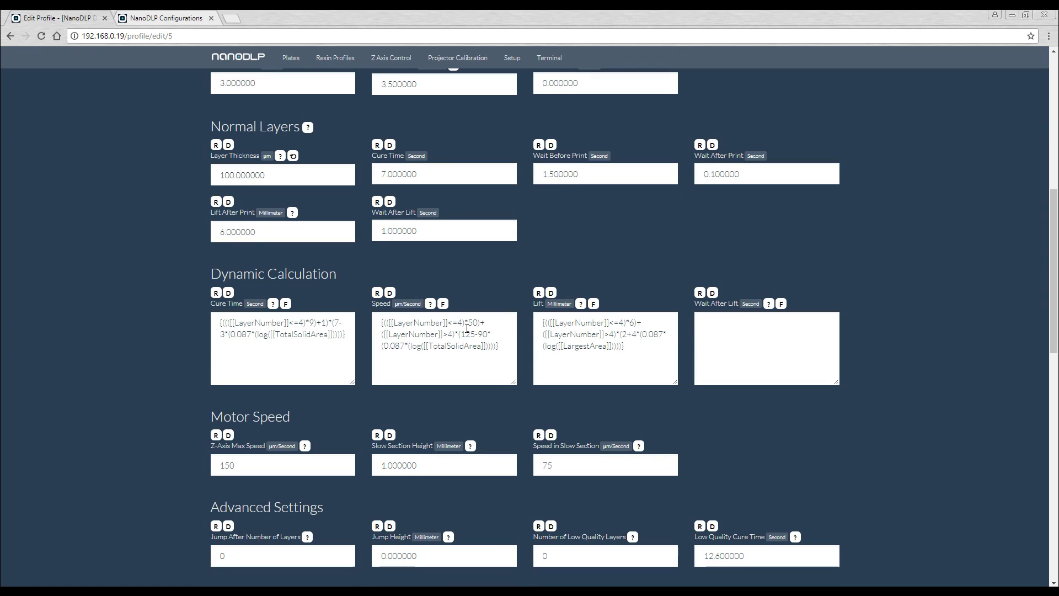
left_click(765, 332)
left_click_drag(626, 347, 534, 330)
key("F5")
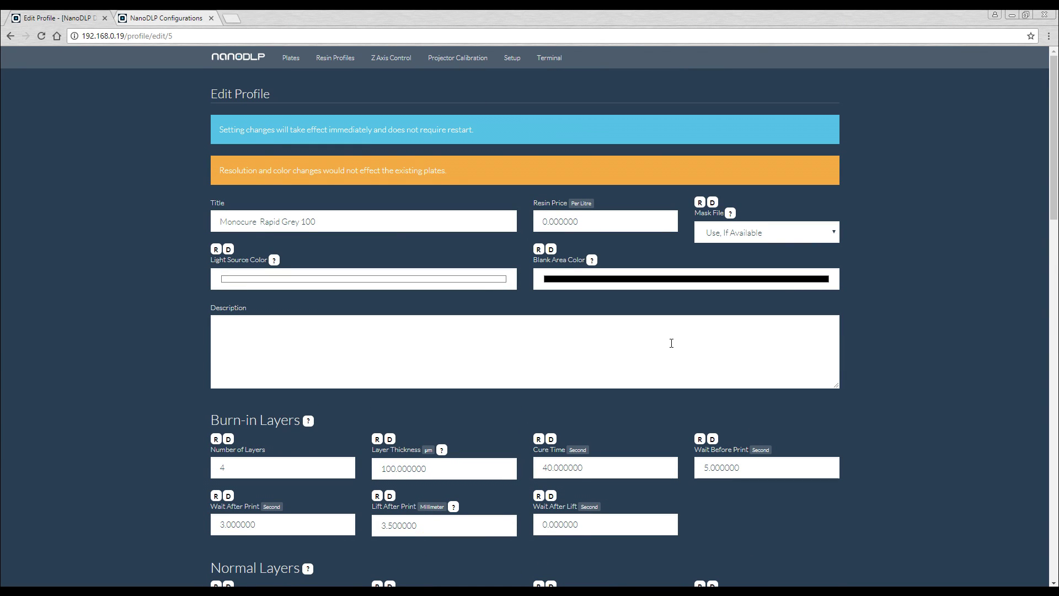
left_click(337, 63)
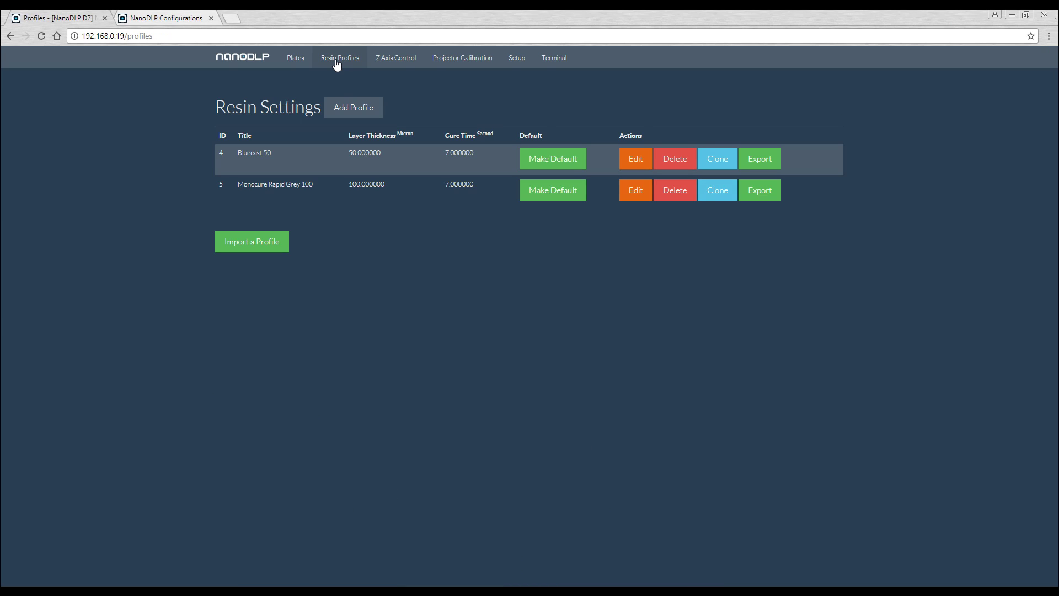
Step: Paint a white ellipse on the Plates canvas and send it to Create Plate
left_click(294, 59)
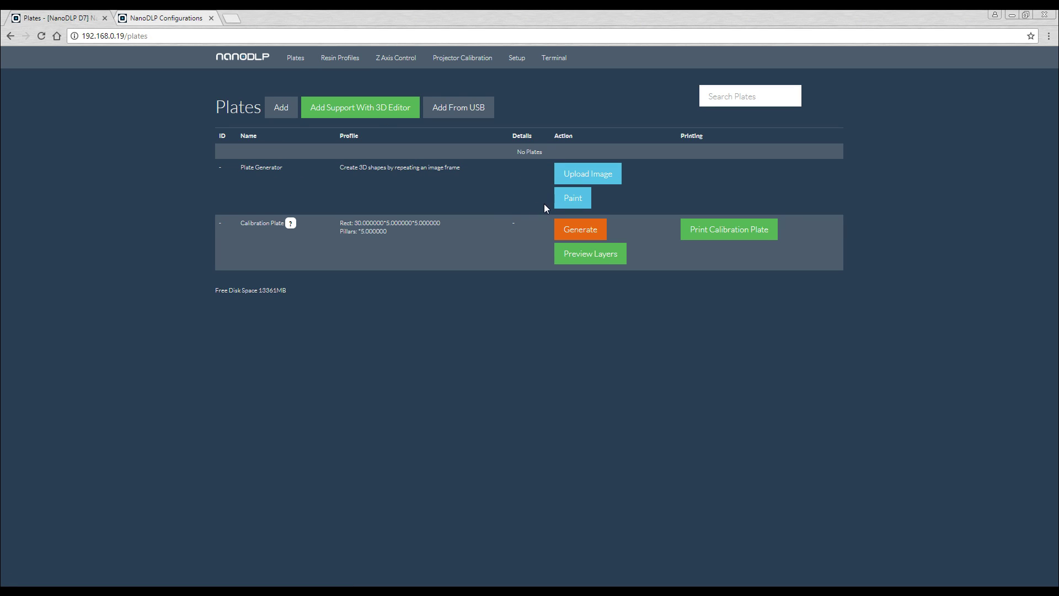
left_click(570, 202)
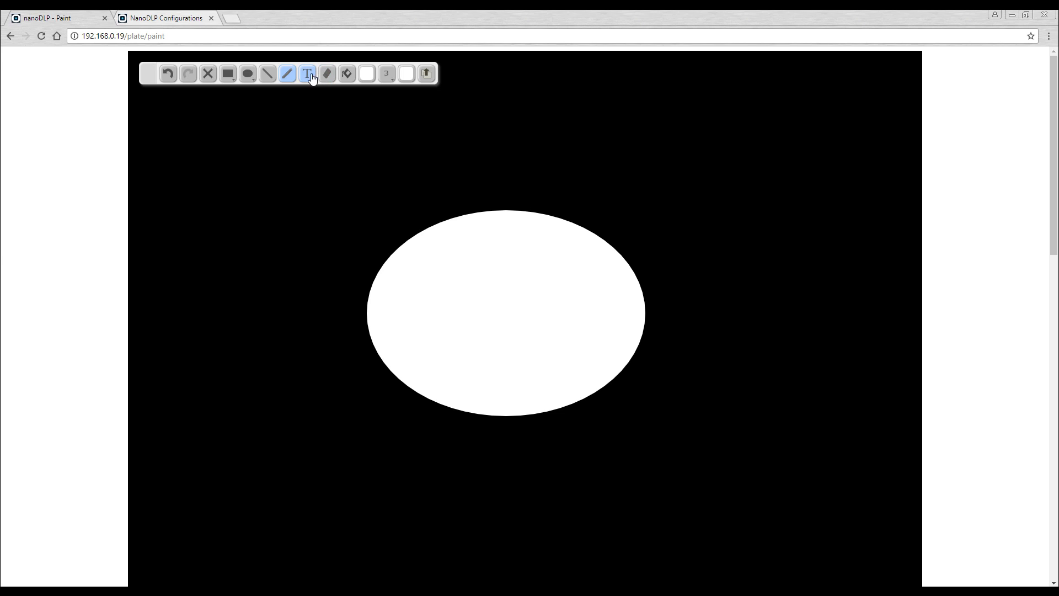
left_click(428, 74)
left_click(428, 74)
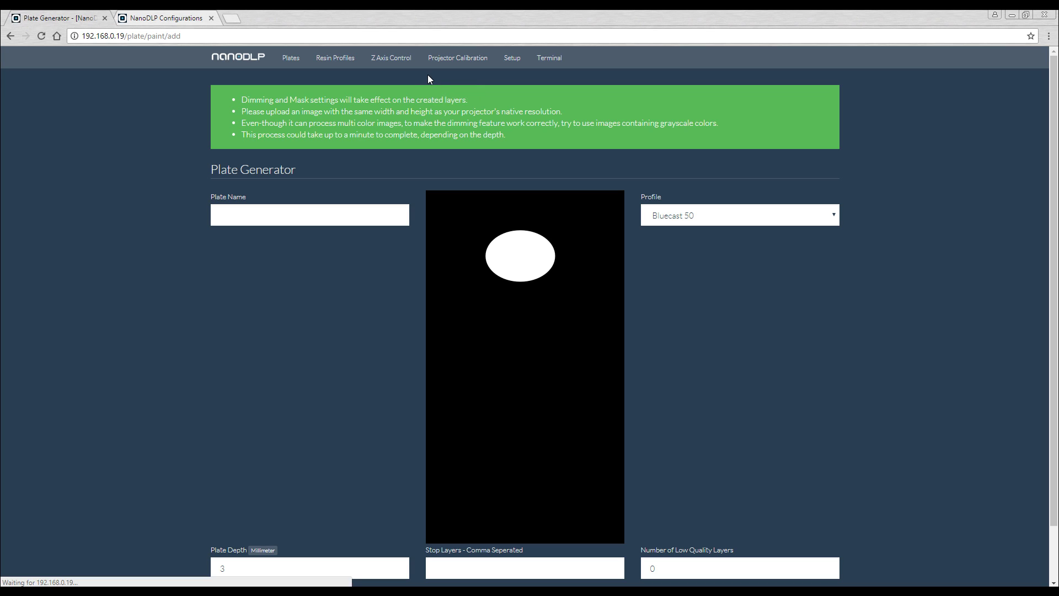
Step: Name the plate 'oval' and generate its 60 layers with the Bluecast 50 profile
left_click(315, 208)
type("oval")
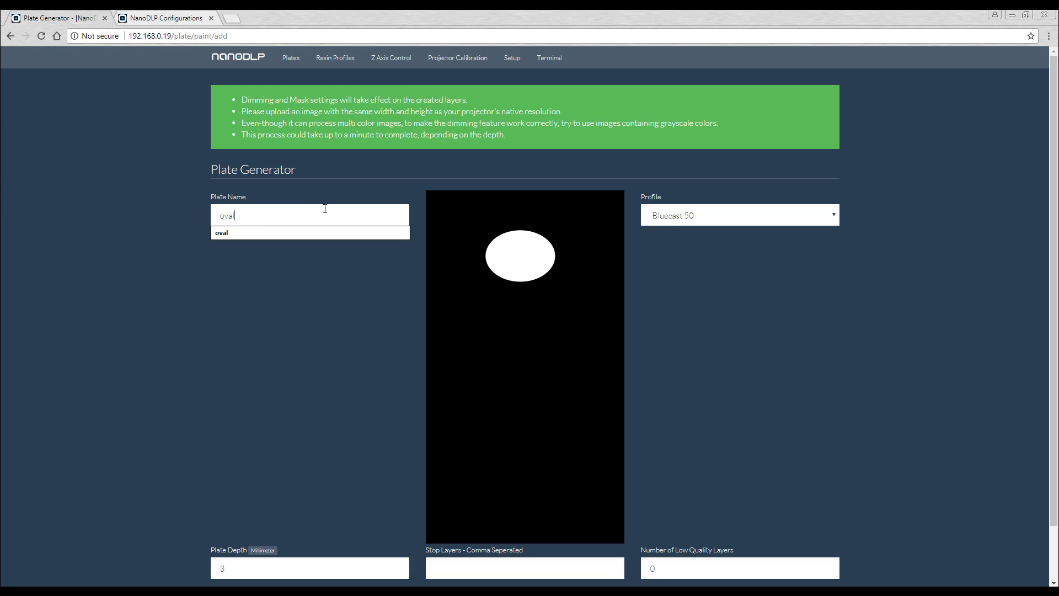
left_click(300, 313)
scroll(315, 306, "down", 1)
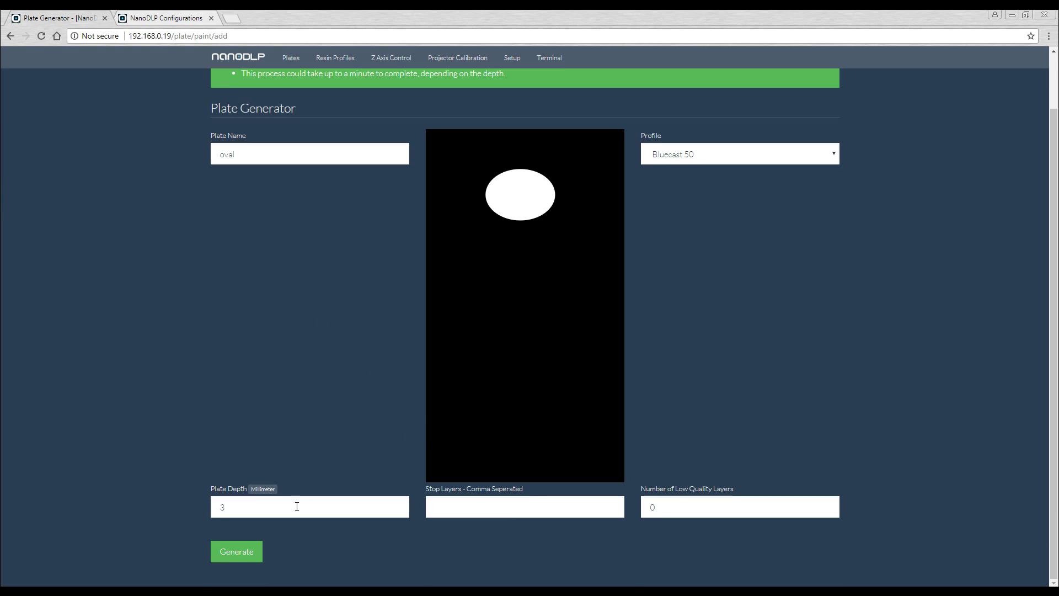
left_click(234, 554)
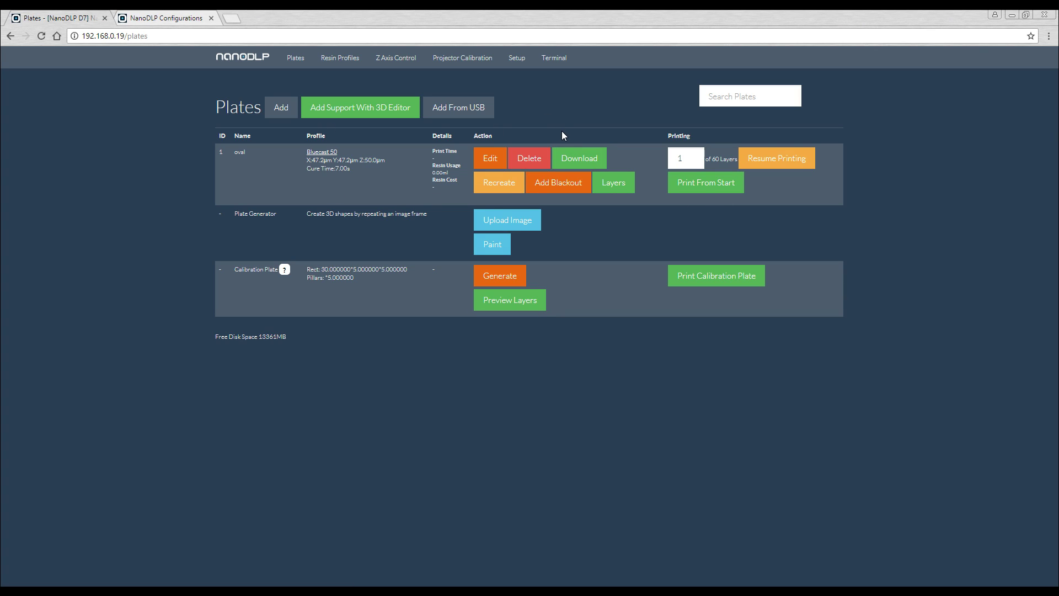
left_click(508, 185)
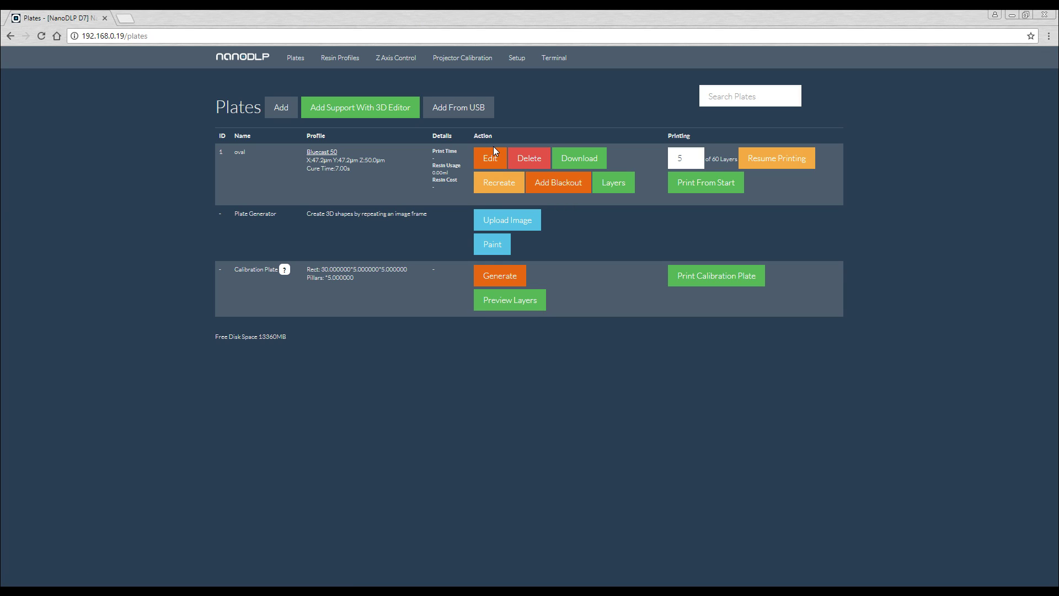
Step: Raise the build platform from 0.4 mm to 100 mm in Z Axis Control
left_click(414, 67)
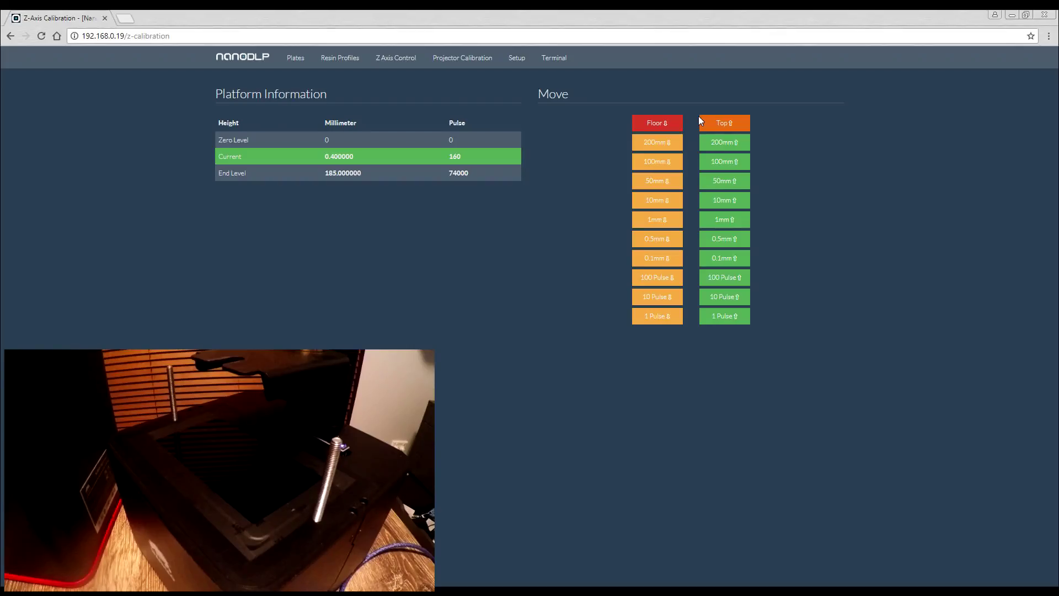
left_click(719, 161)
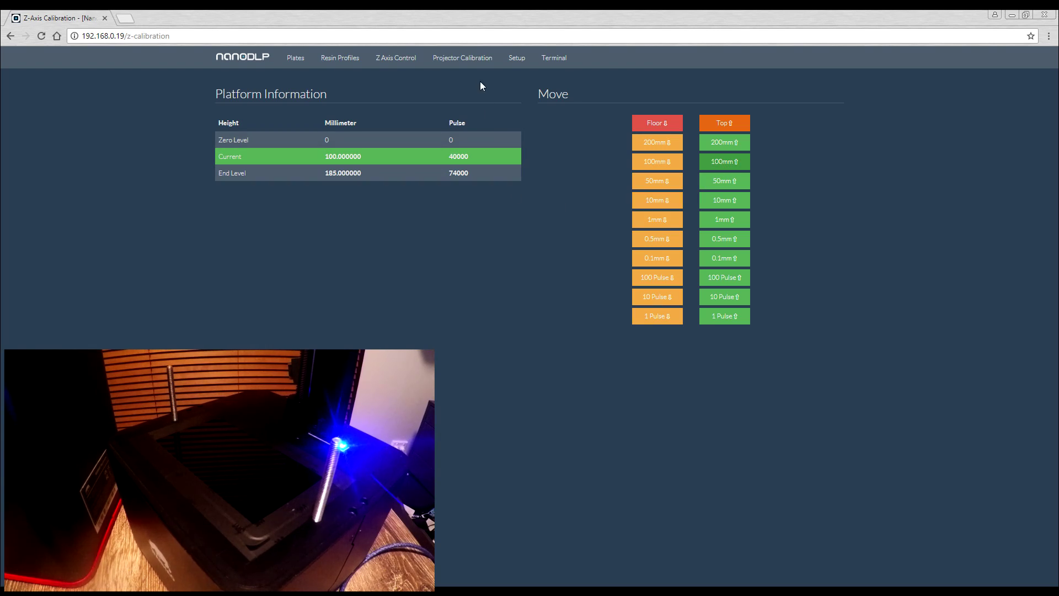
Step: On the Projector Calibration page, open and then close the shutter to light the resin vat
left_click(471, 60)
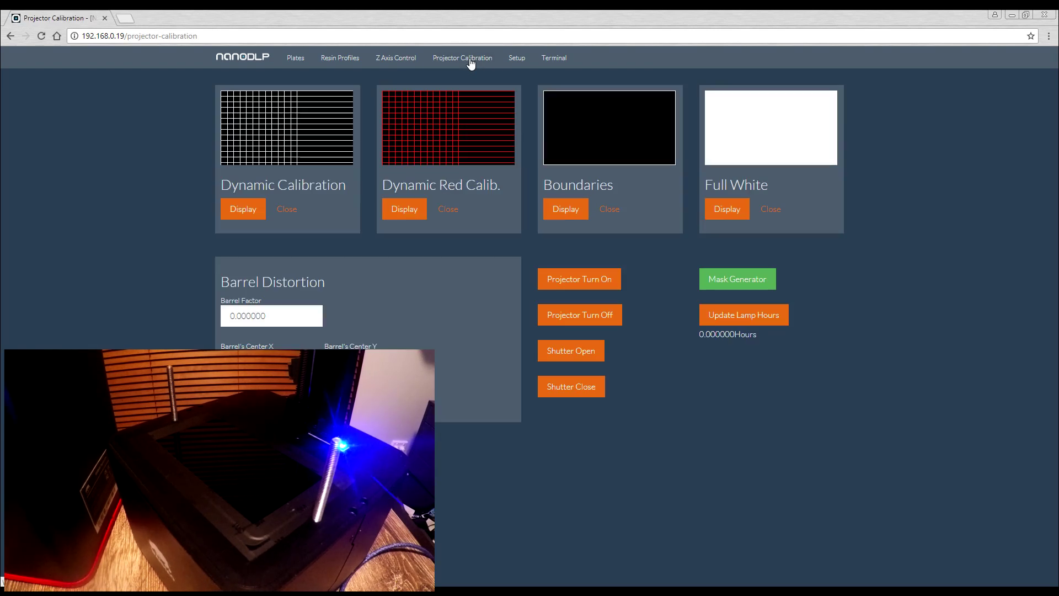
left_click(579, 353)
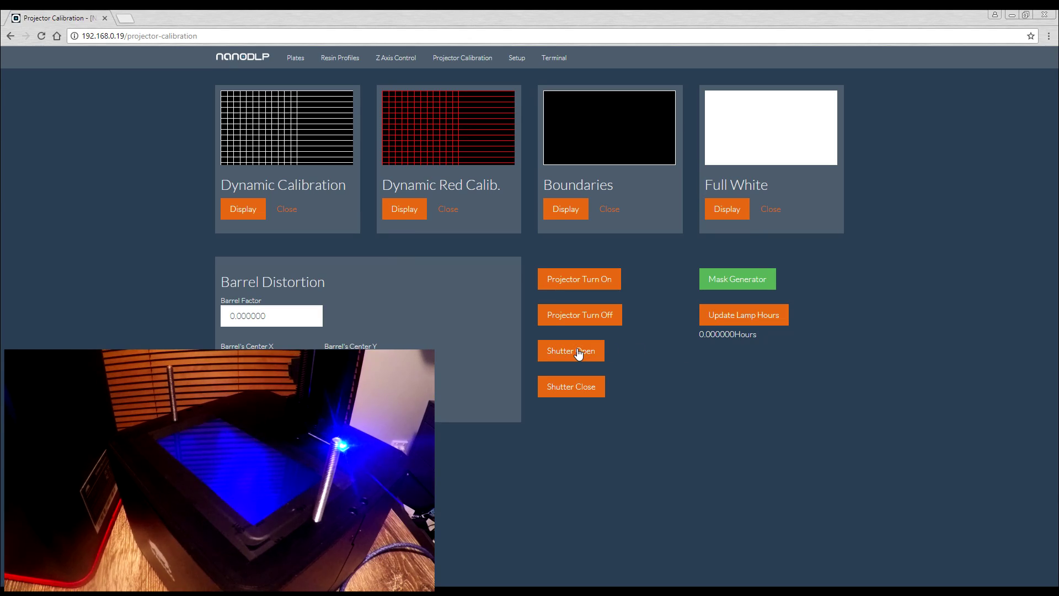
left_click(569, 389)
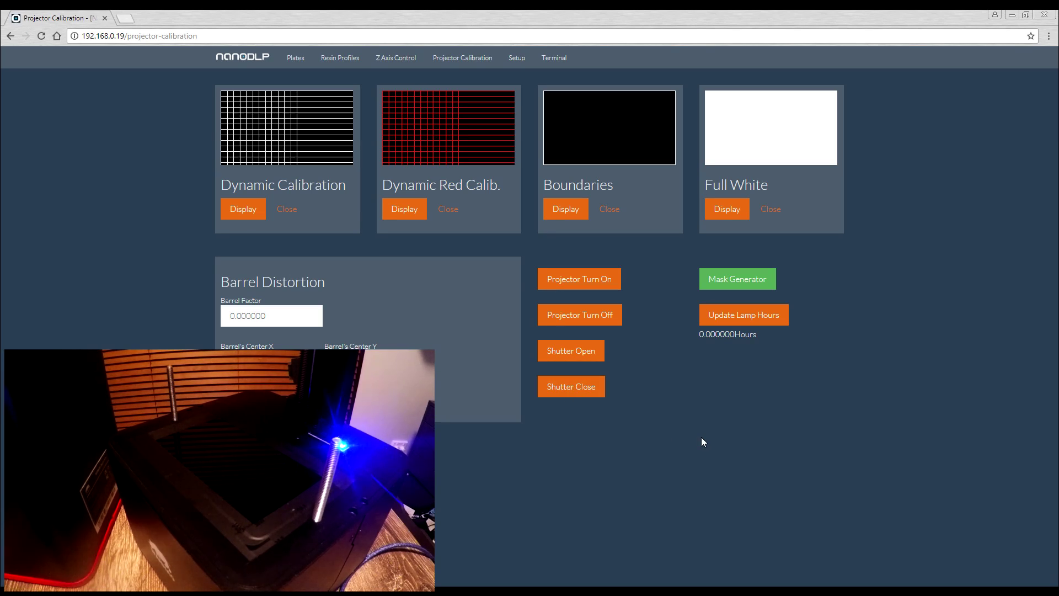
Step: Project the Dynamic Calibration grid onto the vat, then return to the Plates list
left_click(249, 214)
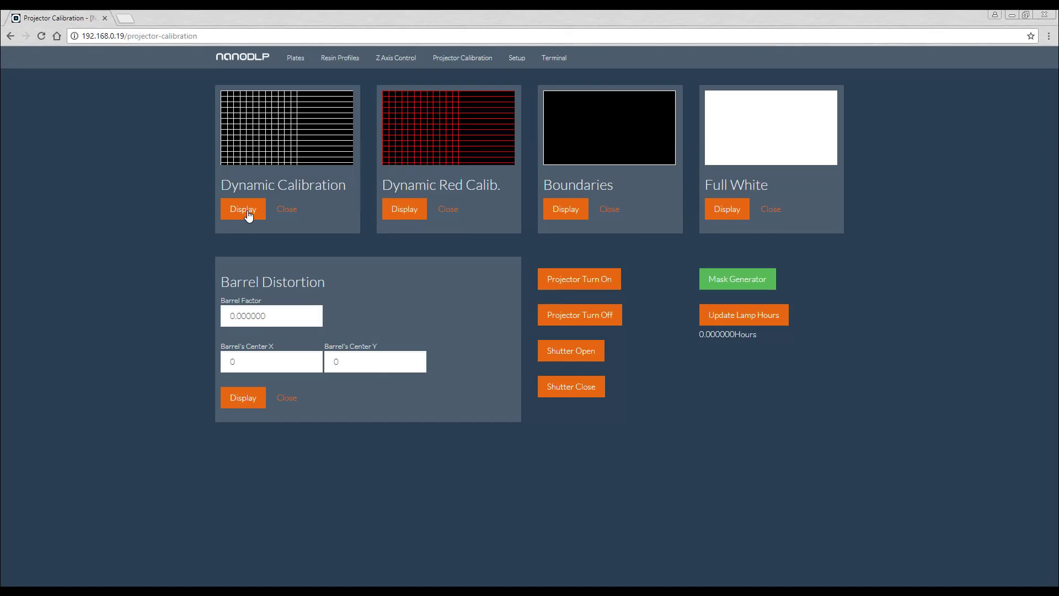
left_click(248, 213)
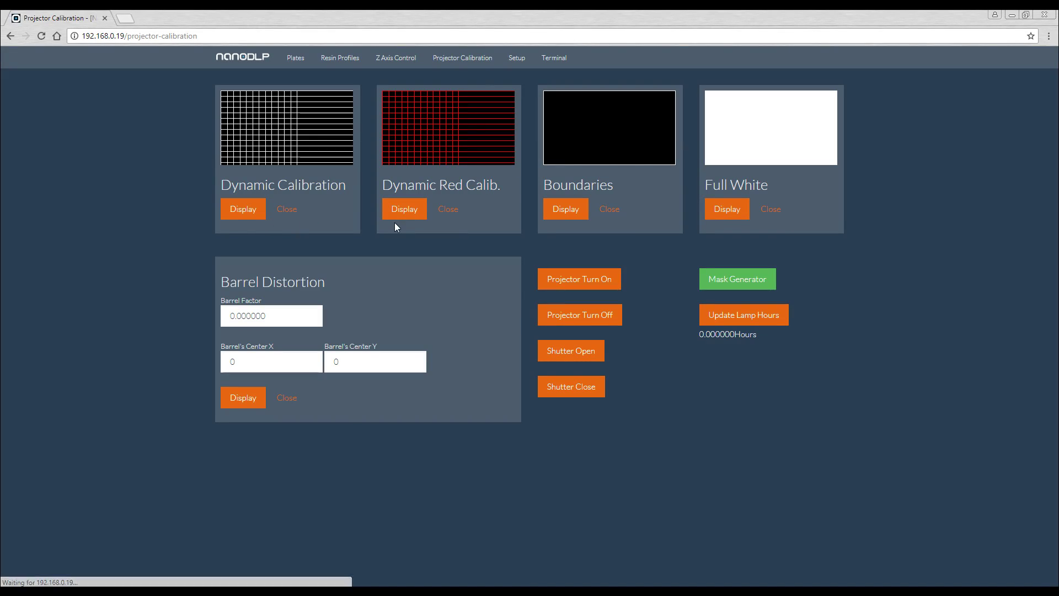
left_click(299, 63)
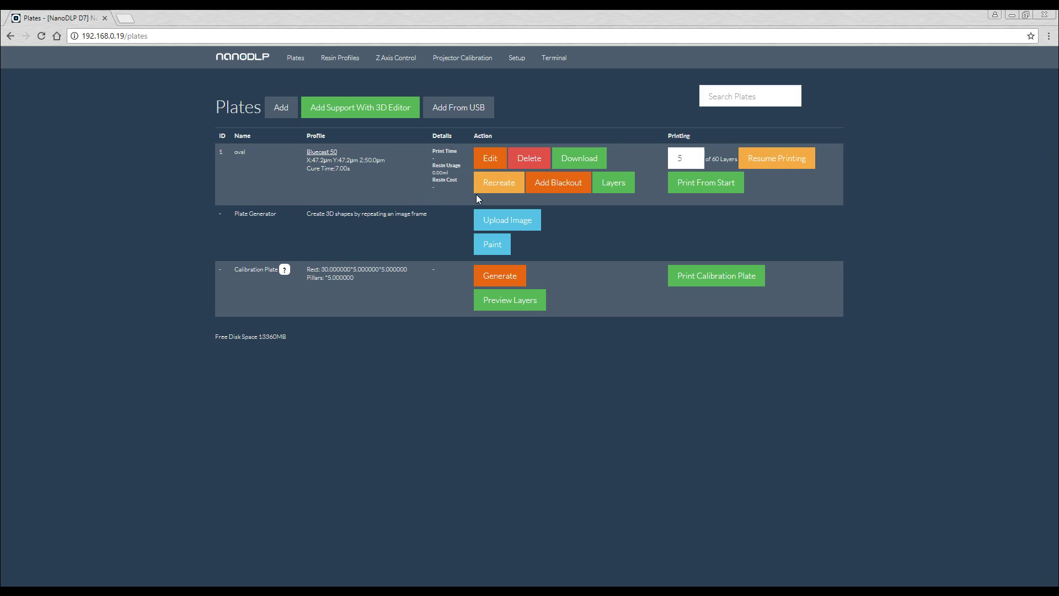
Step: Start printing the oval plate from layer 1 of 60 and confirm the launch
left_click(700, 186)
left_click(585, 100)
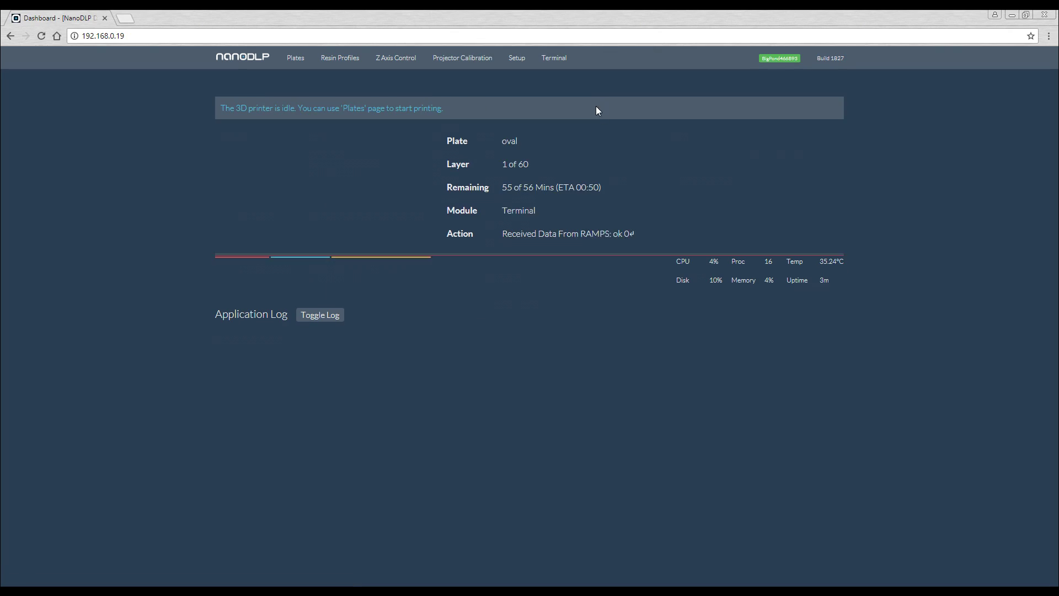